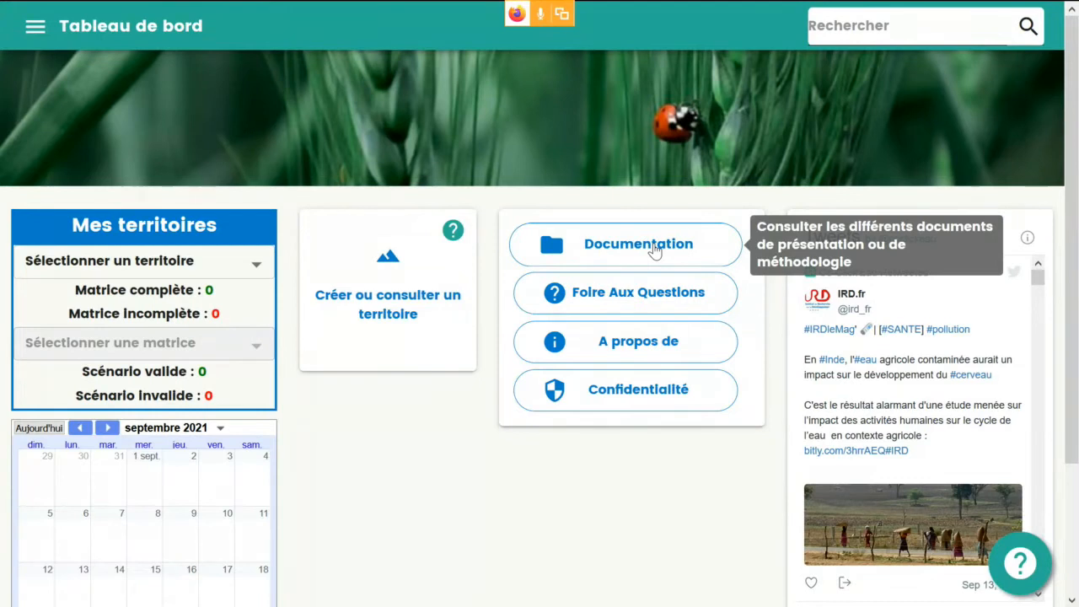
Browse the documentation list down to the Co-Click'Eau guide volumes and return to the dashboard
{"action": "left_click", "coordinate": [655, 249]}
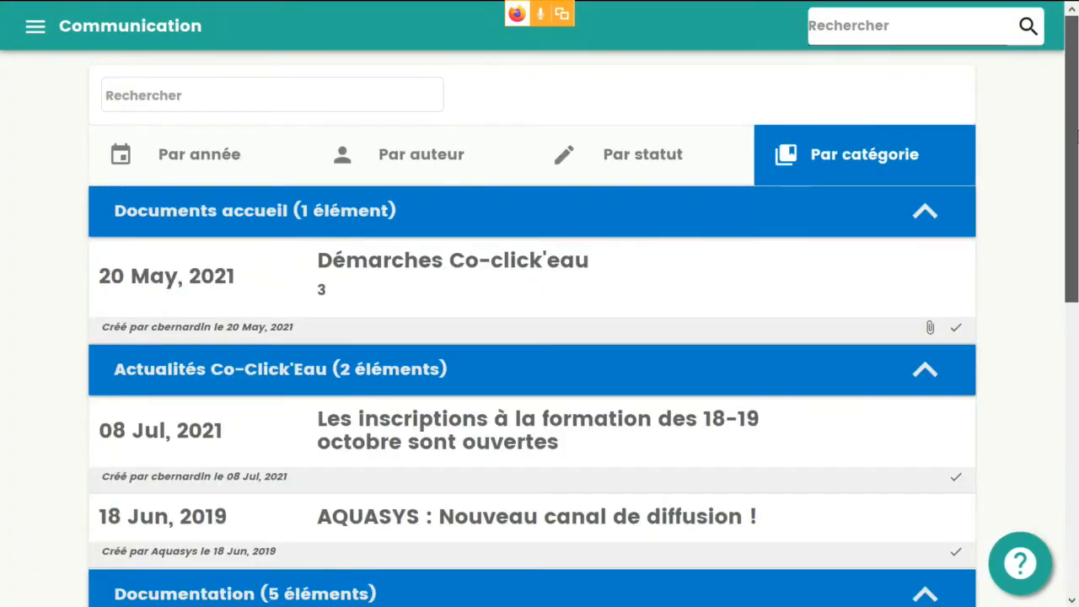
{"action": "left_click_drag", "start_coordinate": [1076, 138], "coordinate": [1072, 277]}
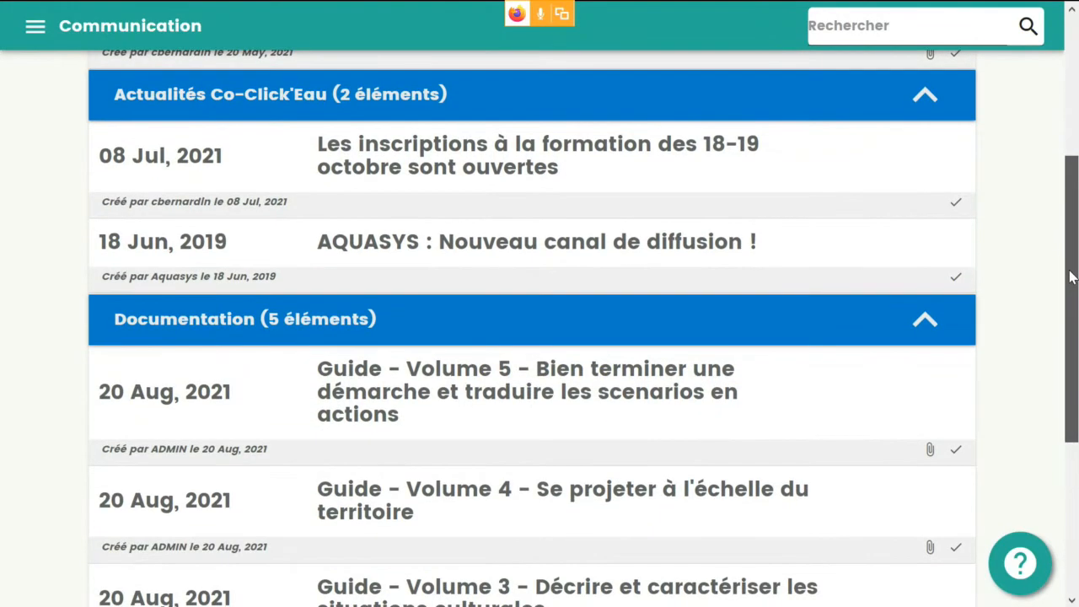
{"action": "scroll", "coordinate": [1072, 276], "scroll_direction": "down", "scroll_amount": 3}
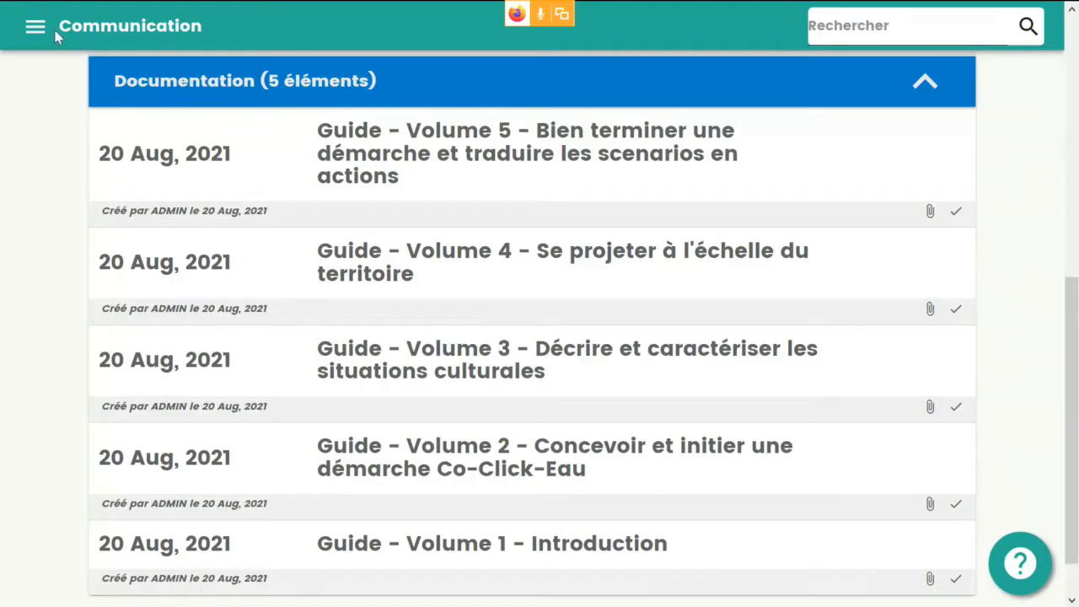
{"action": "left_click", "coordinate": [36, 28]}
{"action": "left_click", "coordinate": [77, 226]}
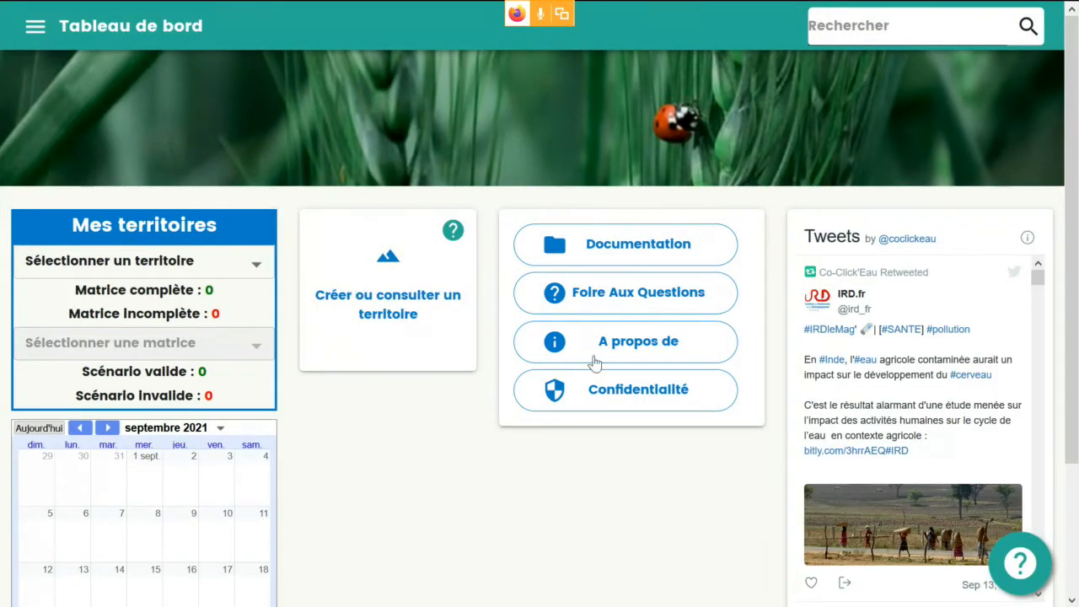
Look through the dashboard calendar for October and November 2021
{"action": "left_click_drag", "start_coordinate": [1070, 234], "coordinate": [1071, 334]}
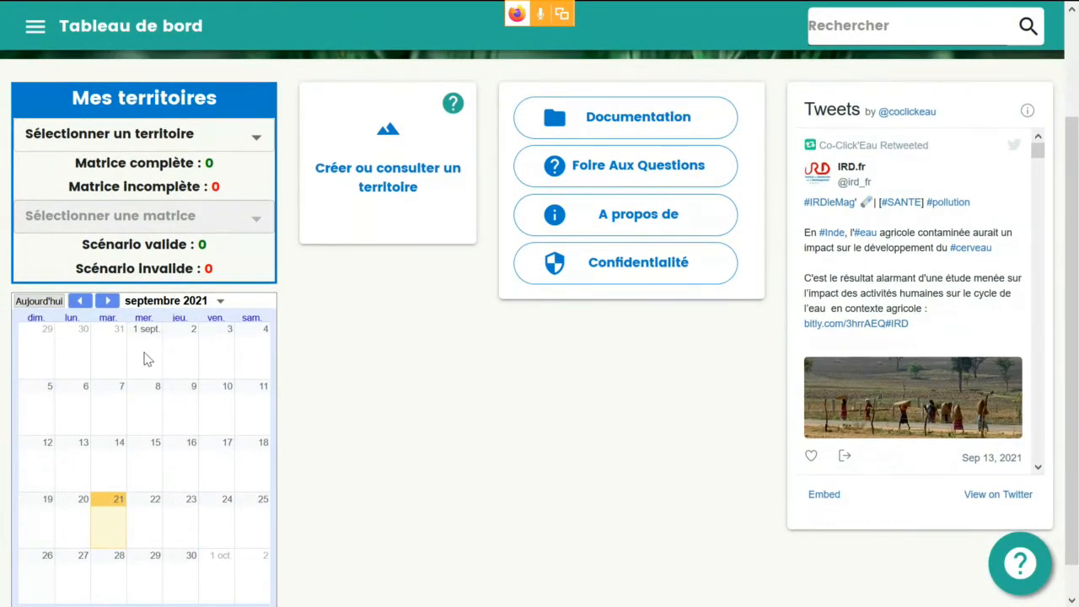
{"action": "left_click", "coordinate": [108, 302]}
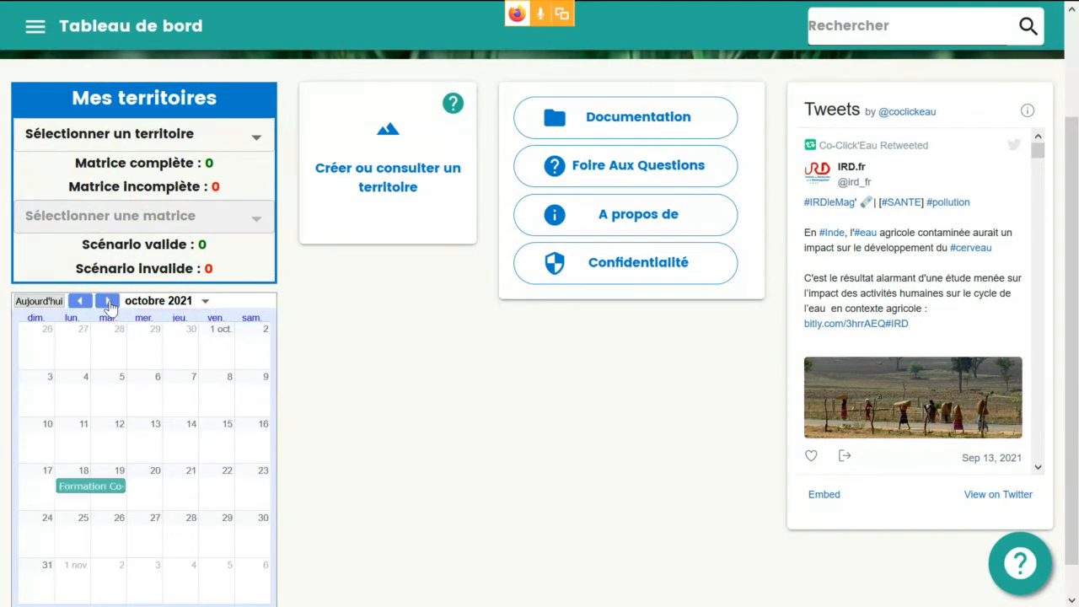
{"action": "left_click", "coordinate": [108, 302]}
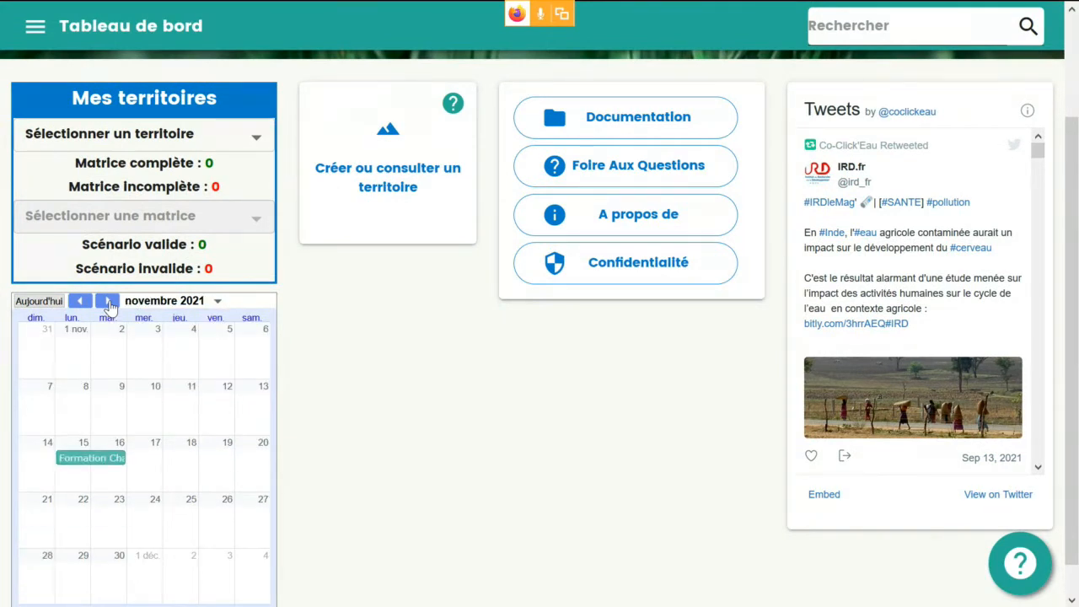
Select the territory Coclickeauville_demo and its matrix Matrice_demo in the dashboard's territory summary
{"action": "left_click", "coordinate": [158, 145]}
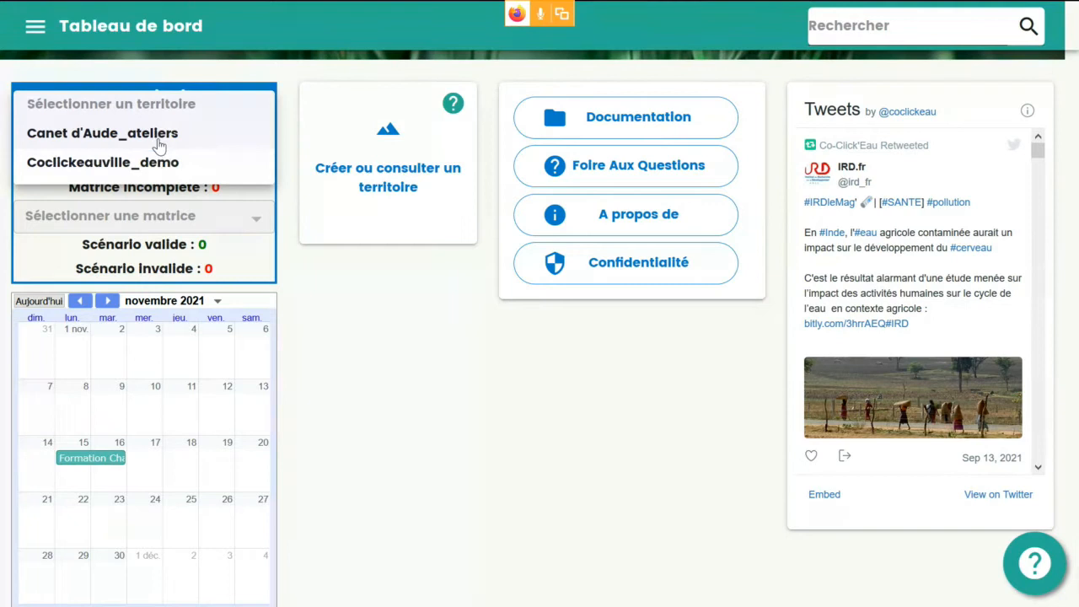
{"action": "left_click", "coordinate": [157, 160]}
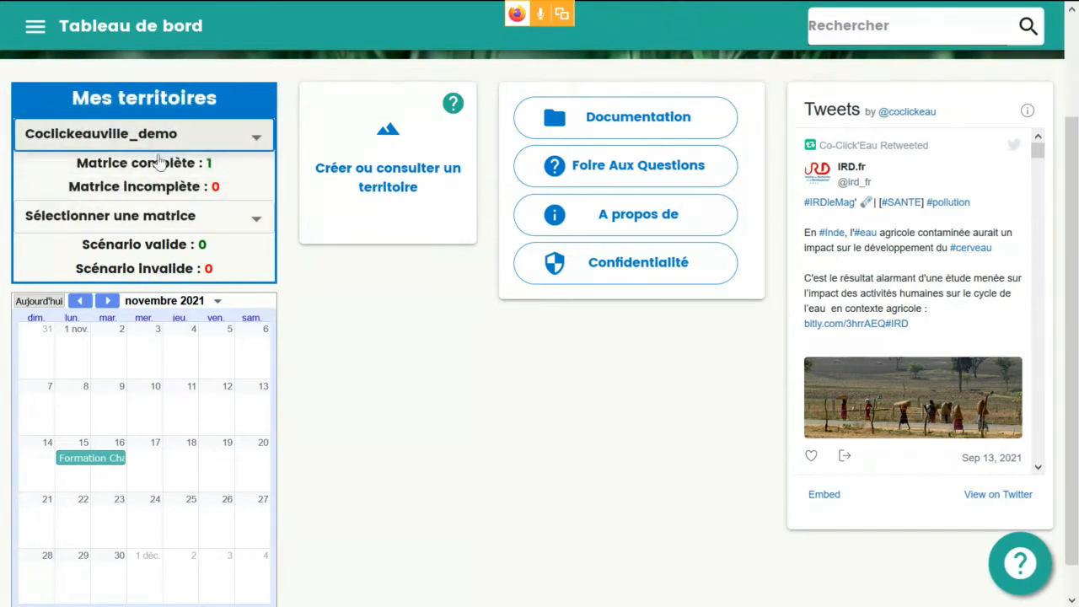
{"action": "left_click", "coordinate": [179, 216]}
{"action": "left_click", "coordinate": [174, 223]}
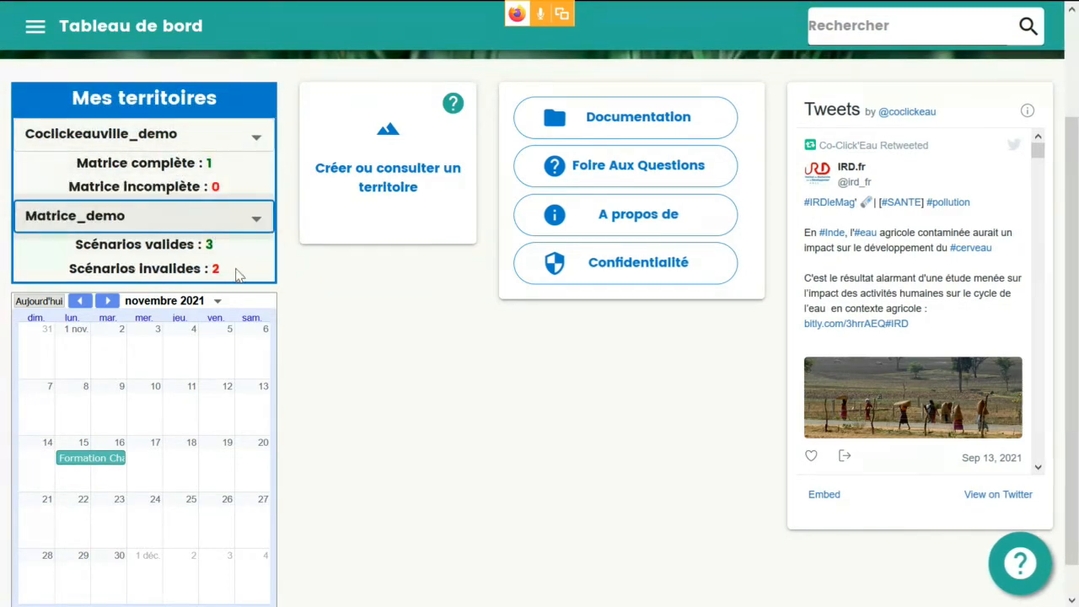
Start a new territory and name it Démo
{"action": "left_click", "coordinate": [384, 189]}
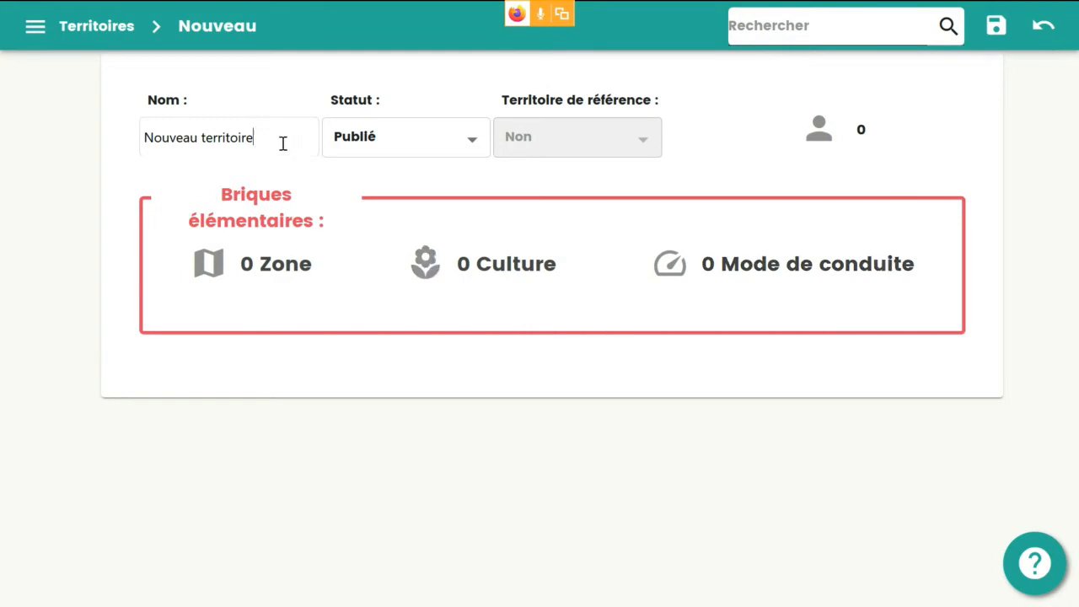
{"action": "left_click_drag", "start_coordinate": [283, 144], "coordinate": [84, 125]}
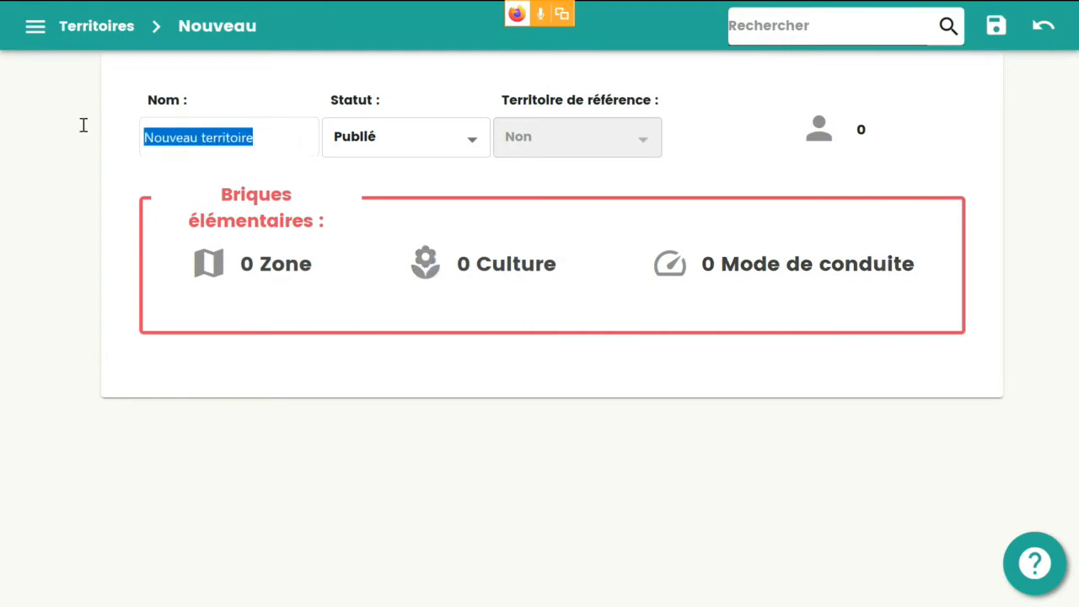
{"action": "type", "text": "Démo"}
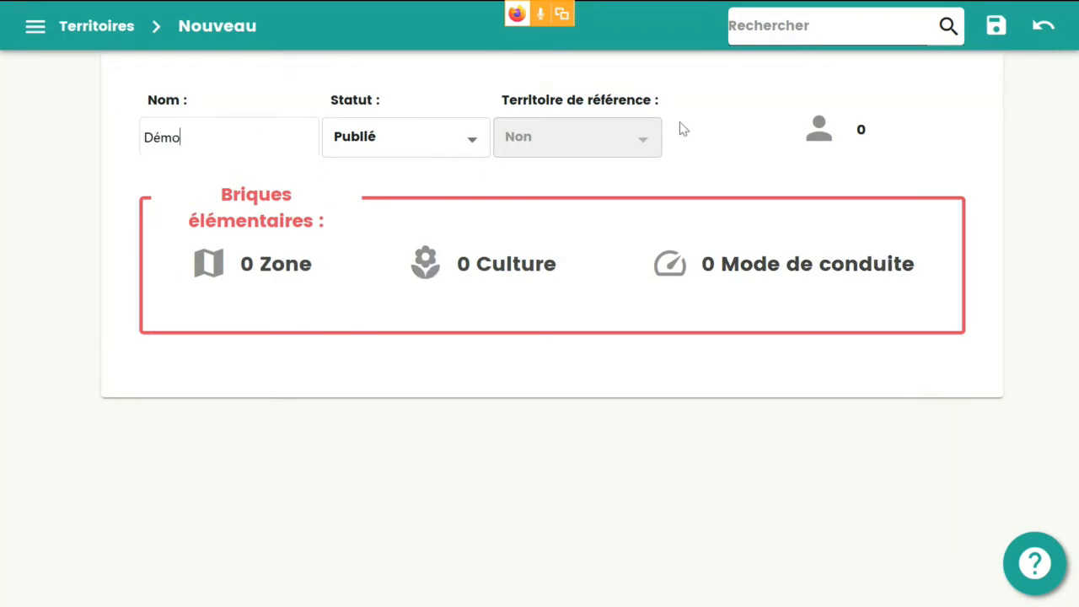
Assign two users to the territory, filtering the identifiers by "cb" to find the administrator account, and save the selection
{"action": "left_click", "coordinate": [815, 139]}
{"action": "left_click", "coordinate": [132, 202]}
{"action": "left_click", "coordinate": [536, 148]}
{"action": "type", "text": "cb"}
{"action": "left_click", "coordinate": [194, 219]}
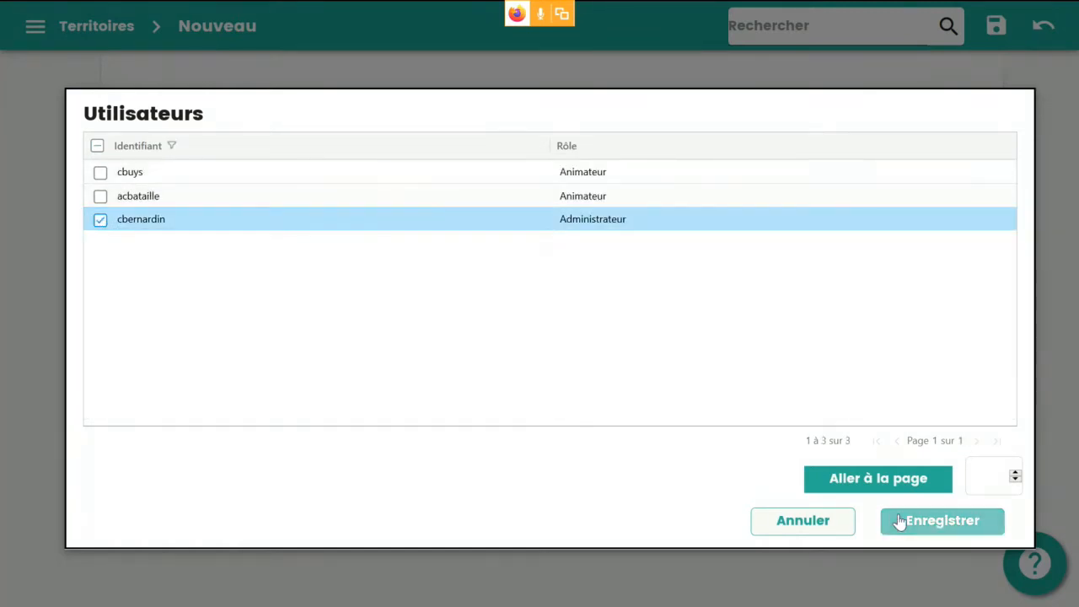
{"action": "left_click", "coordinate": [902, 520]}
Add the existing zones Terres rouges and Groies to the territory
{"action": "left_click", "coordinate": [217, 272]}
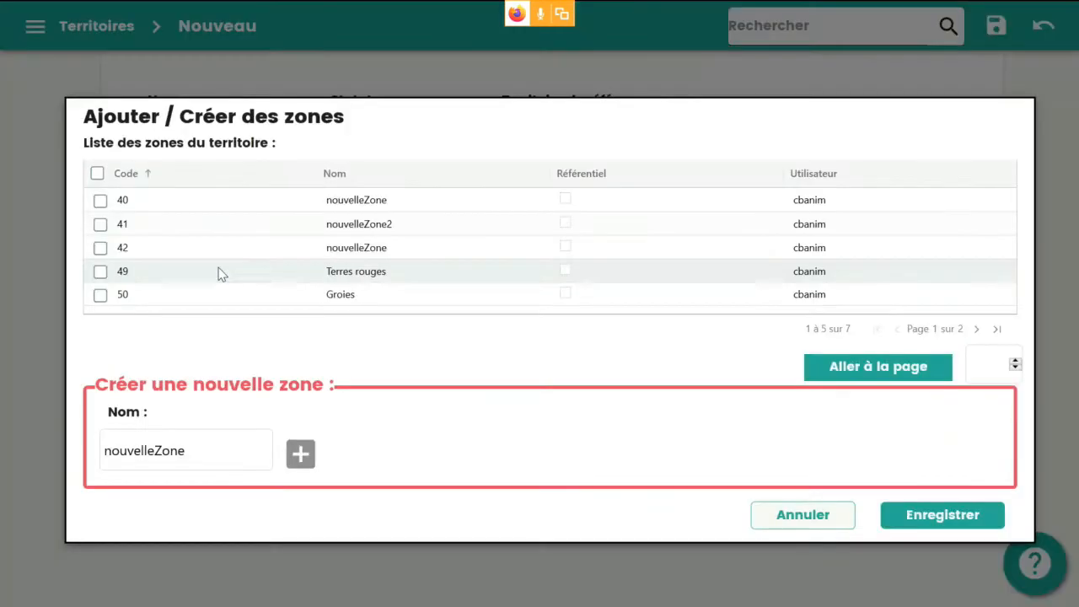
{"action": "left_click", "coordinate": [101, 272]}
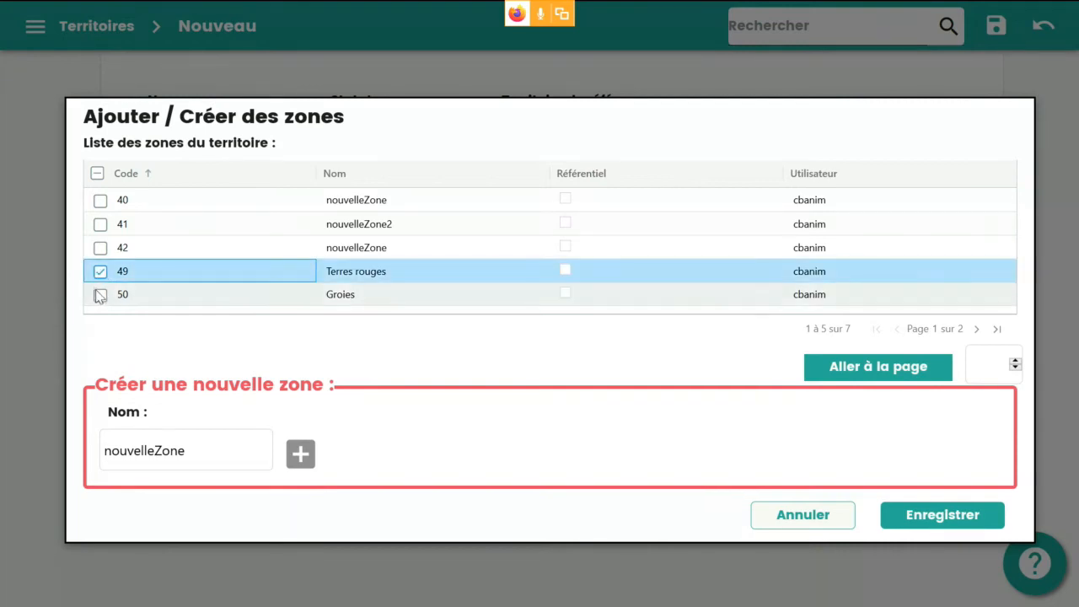
{"action": "left_click", "coordinate": [101, 296]}
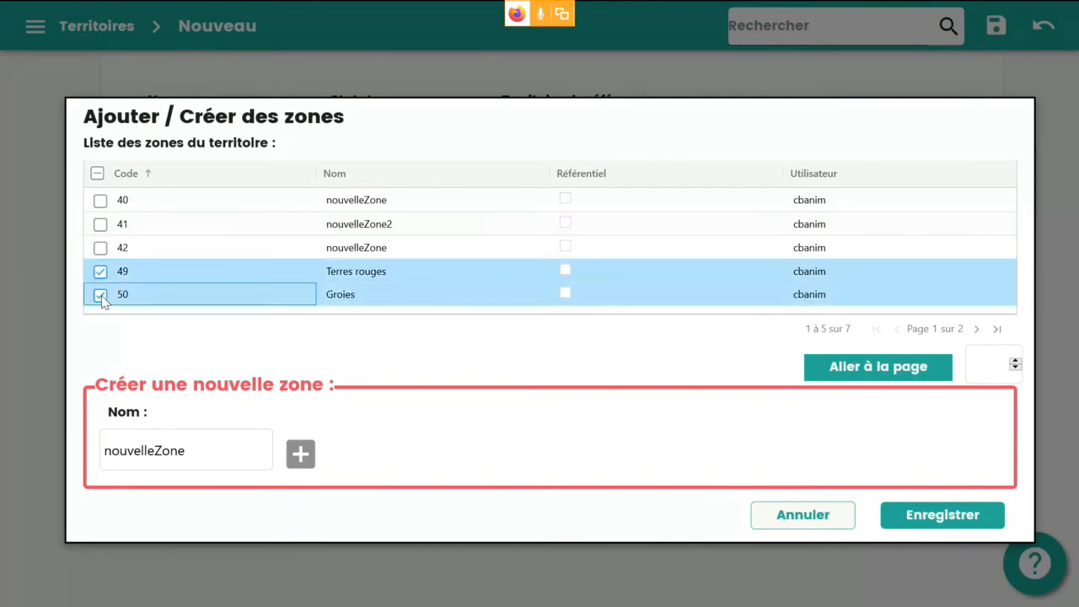
{"action": "left_click", "coordinate": [914, 516]}
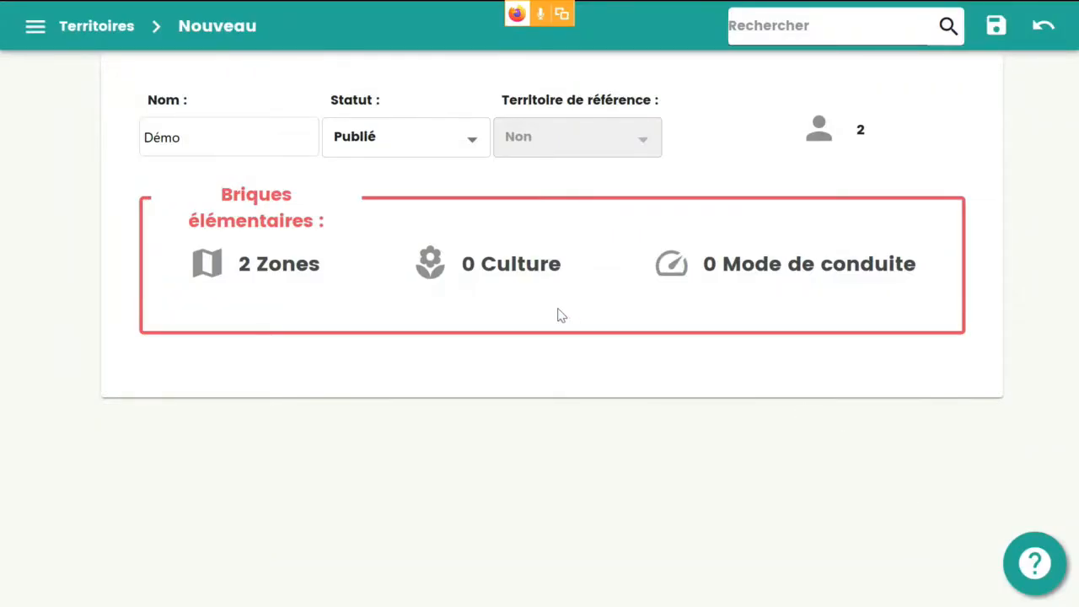
Add the crops Blé tendre hiver, Orge hiver, Orge printemps, Maïs grain, Colza hiver, Tournesol and Pois printemps to the territory
{"action": "left_click", "coordinate": [421, 271]}
{"action": "left_click", "coordinate": [101, 200]}
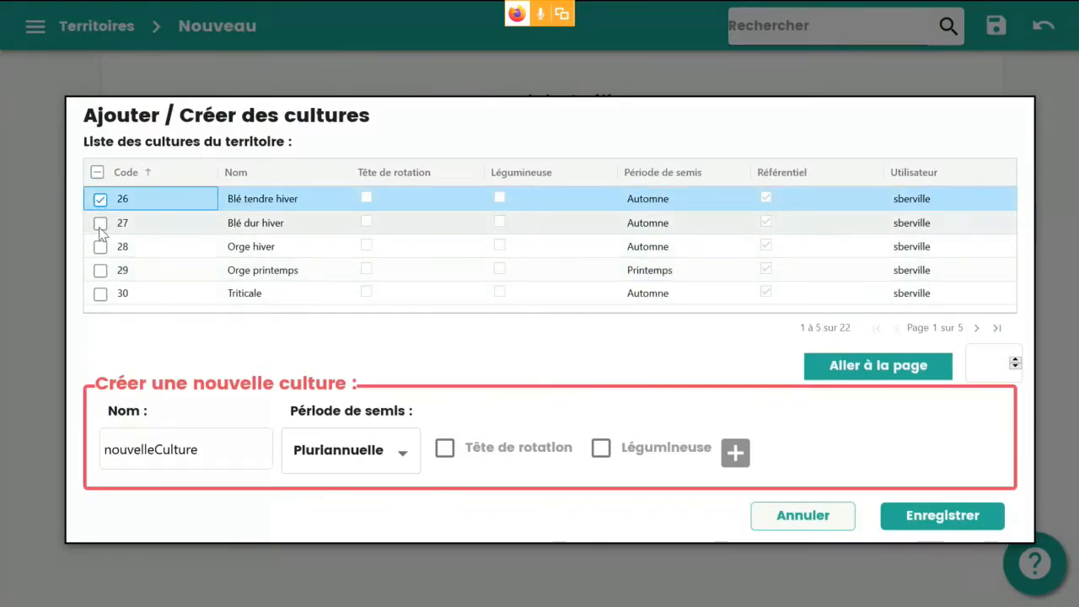
{"action": "left_click", "coordinate": [100, 246]}
{"action": "left_click", "coordinate": [101, 270]}
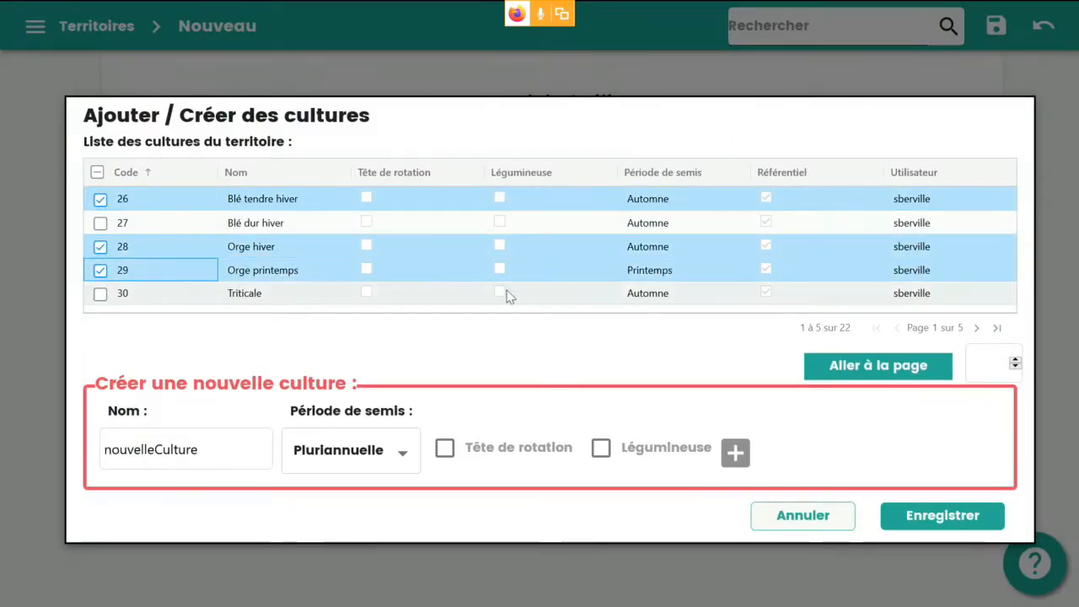
{"action": "left_click", "coordinate": [976, 328]}
{"action": "left_click", "coordinate": [100, 200]}
{"action": "left_click", "coordinate": [101, 246]}
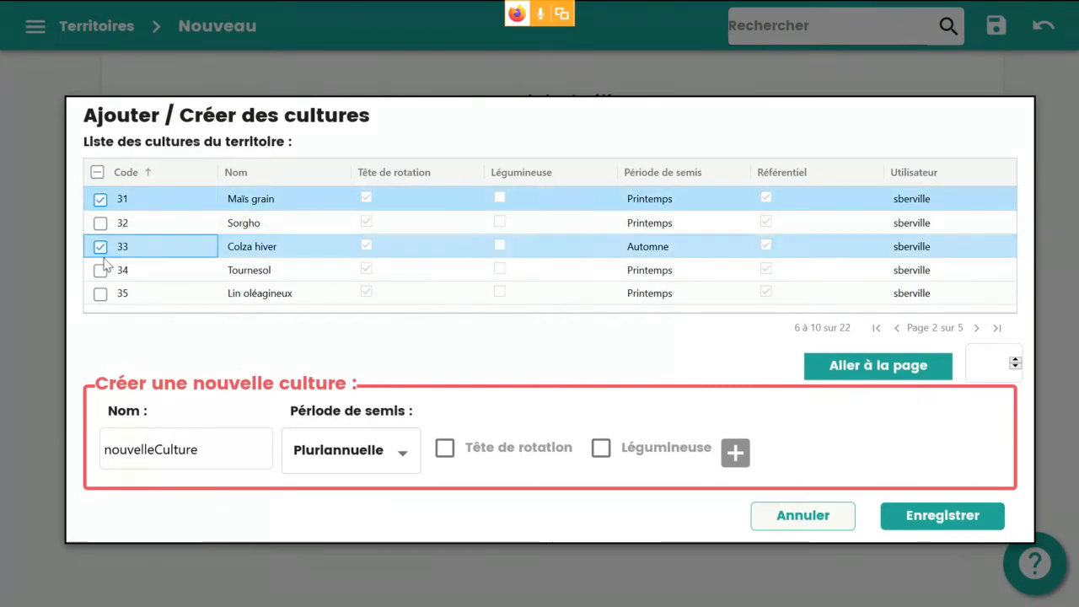
{"action": "left_click", "coordinate": [100, 270]}
{"action": "left_click", "coordinate": [976, 328]}
{"action": "left_click", "coordinate": [101, 199]}
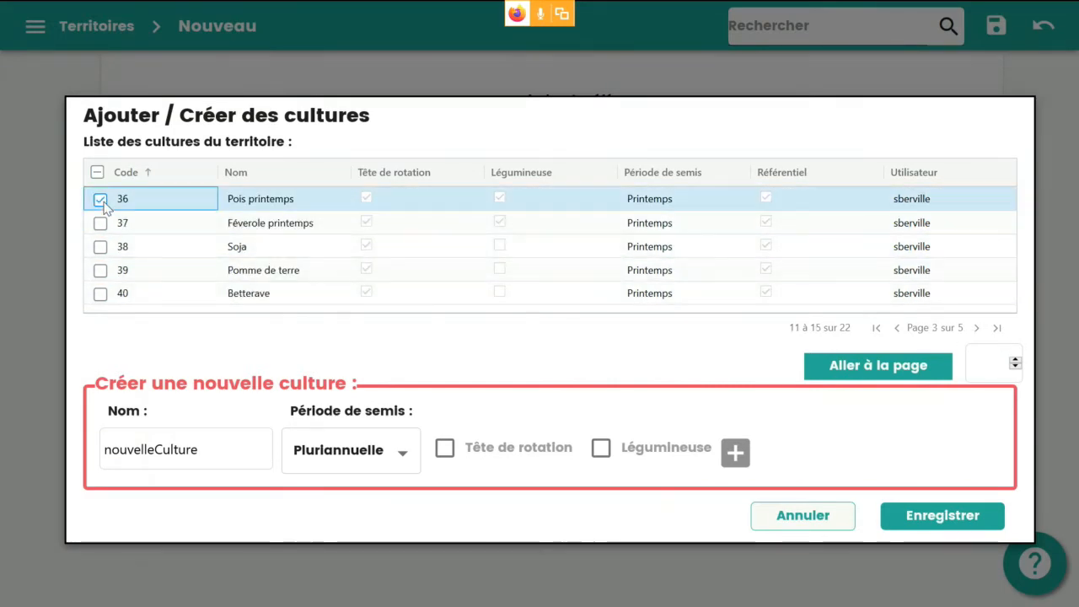
{"action": "left_click", "coordinate": [914, 524]}
Add the management modes Rendement +, Raisonné, Econome and AB, and save the new territory
{"action": "left_click", "coordinate": [693, 282]}
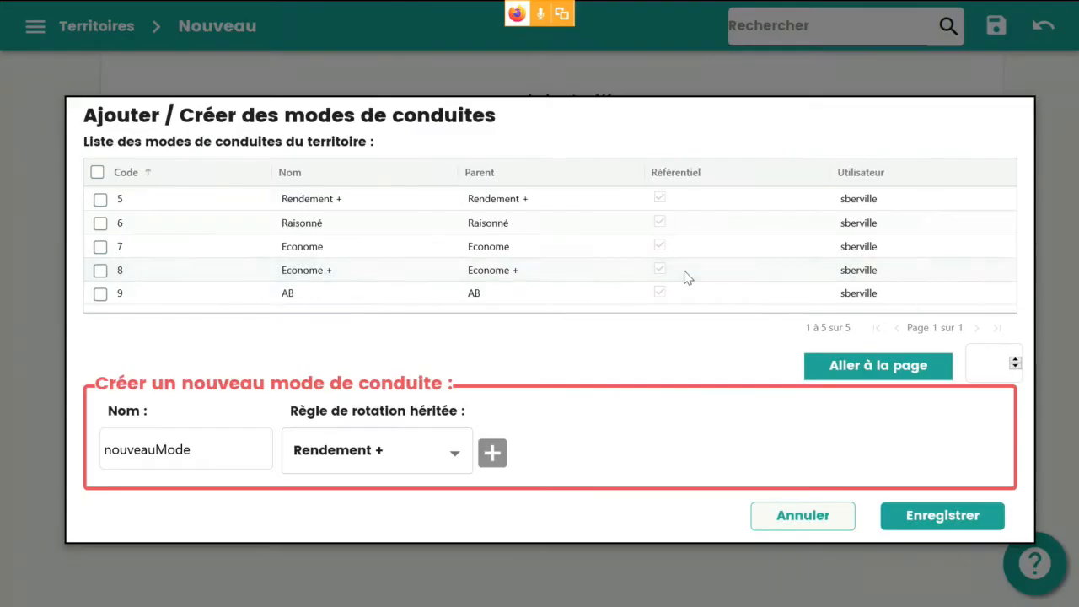
{"action": "left_click", "coordinate": [101, 199]}
{"action": "left_click", "coordinate": [100, 222]}
{"action": "left_click", "coordinate": [100, 246]}
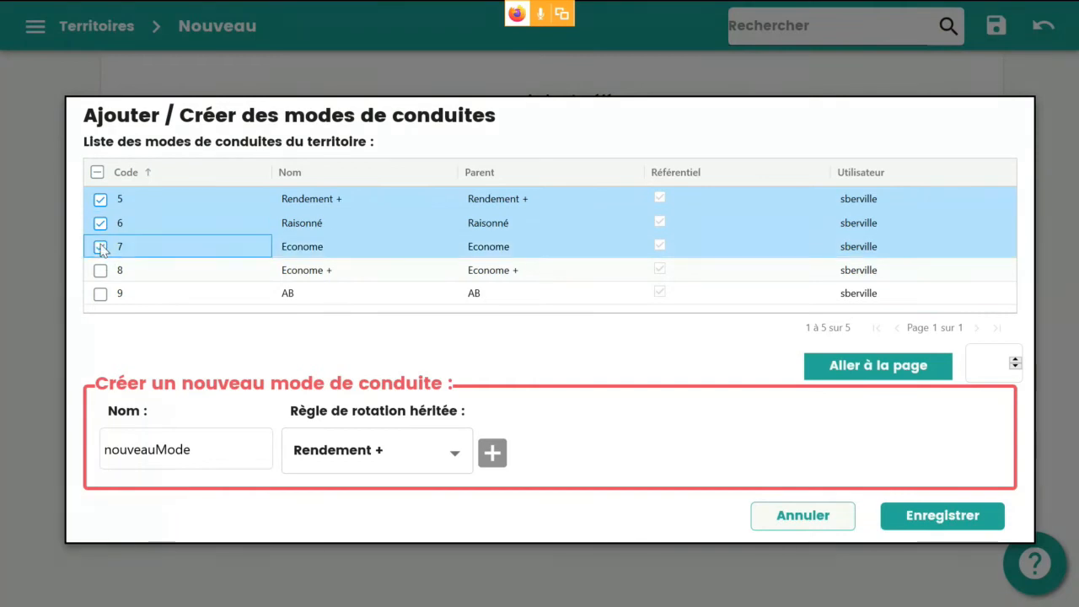
{"action": "left_click", "coordinate": [100, 294]}
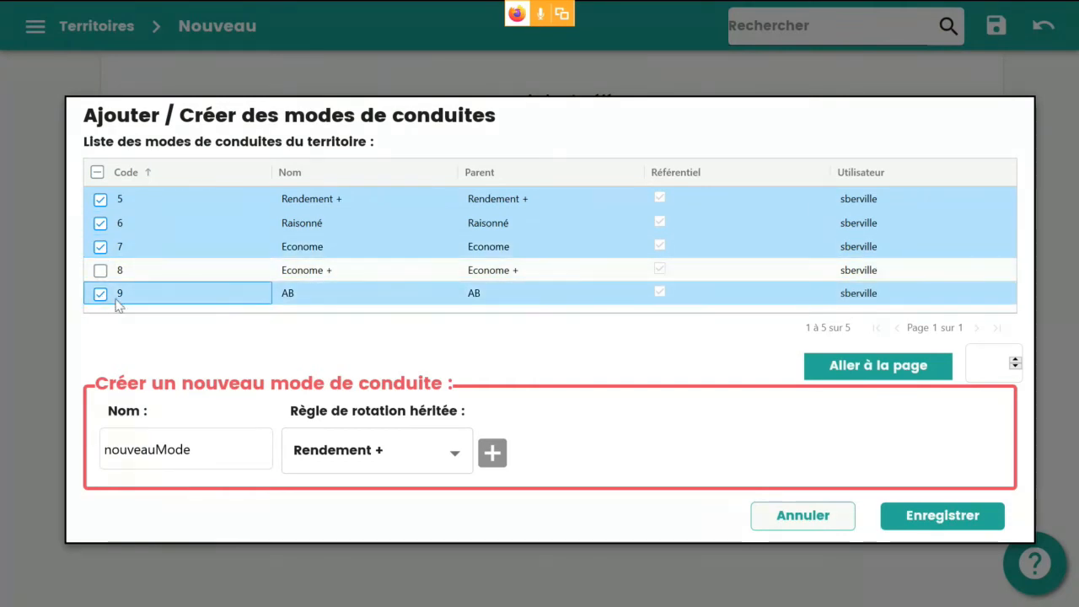
{"action": "left_click", "coordinate": [944, 515]}
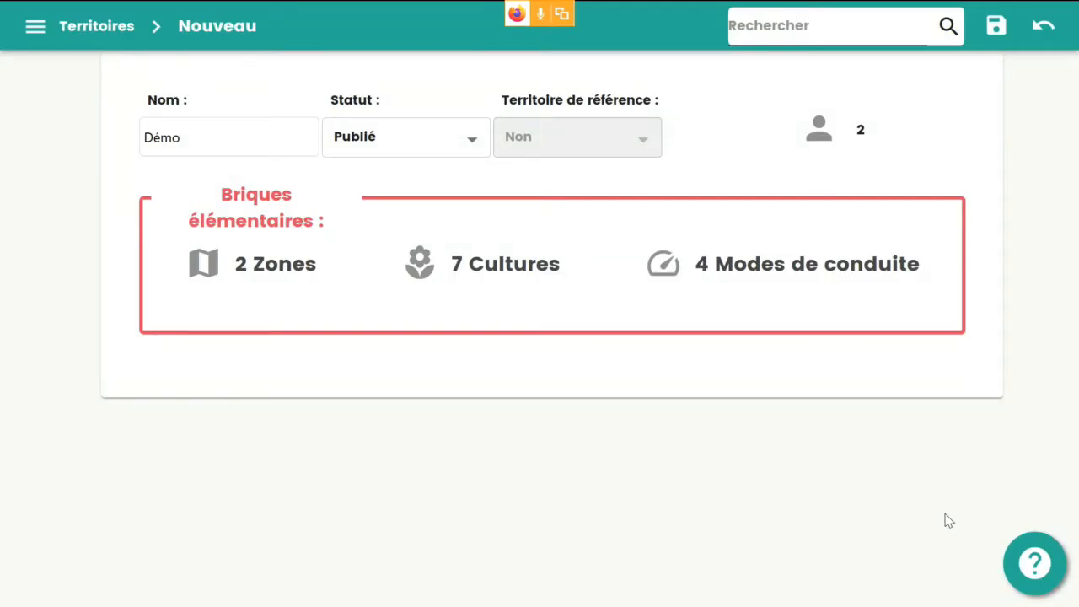
{"action": "left_click", "coordinate": [997, 38]}
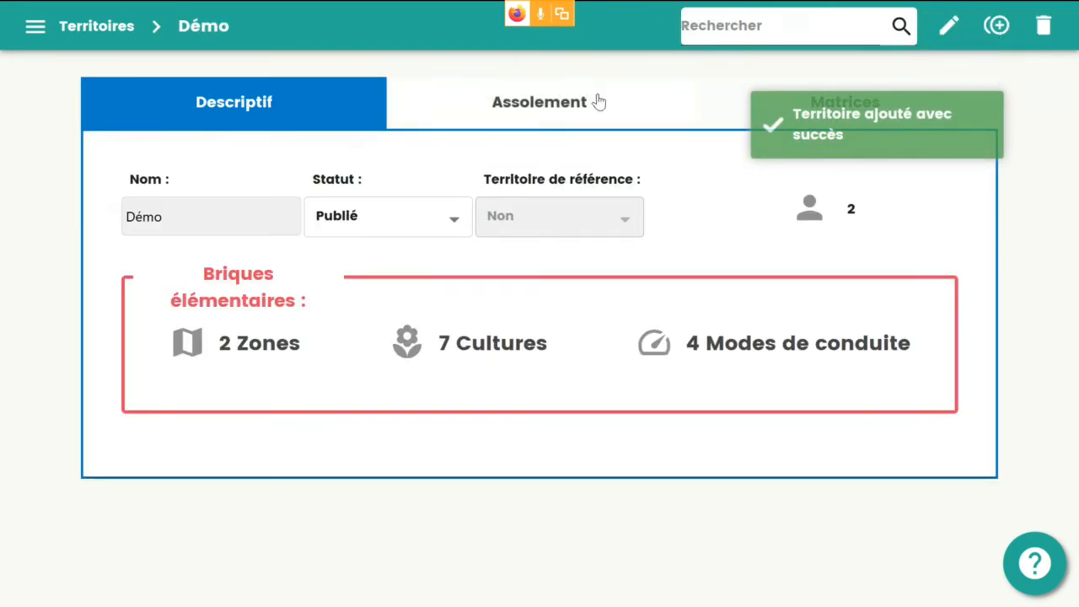
Edit the territory's crop allocation, setting the total area to 4000 ha for Terres rouges and 1000 ha for Groies
{"action": "left_click", "coordinate": [564, 123]}
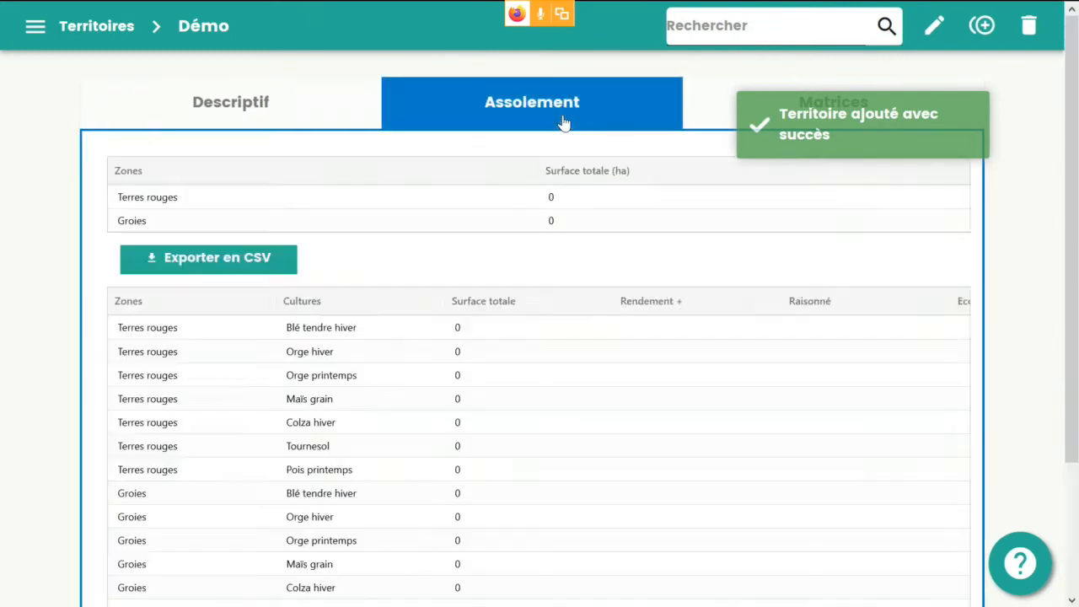
{"action": "left_click", "coordinate": [934, 27]}
{"action": "left_click", "coordinate": [343, 203]}
{"action": "type", "text": "4000"}
{"action": "left_click", "coordinate": [340, 222]}
{"action": "type", "text": "1000"}
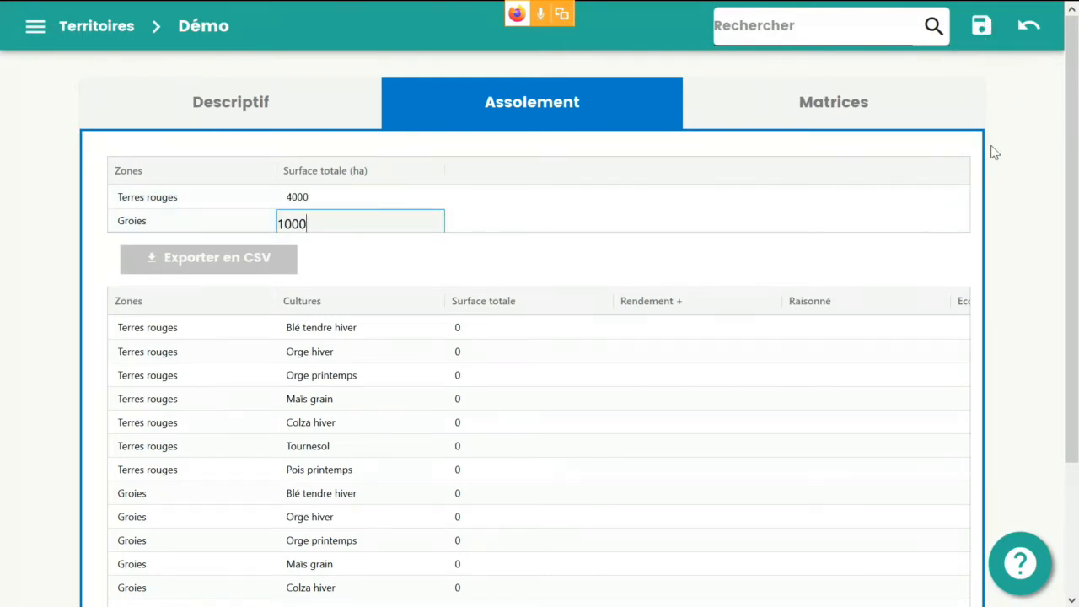
Import the crop areas from the Excel file "Copie de COCLICKEAUVILLE_DEMO_ASSOLEMENTS" and save the territory
{"action": "scroll", "coordinate": [989, 149], "scroll_direction": "down", "scroll_amount": 3}
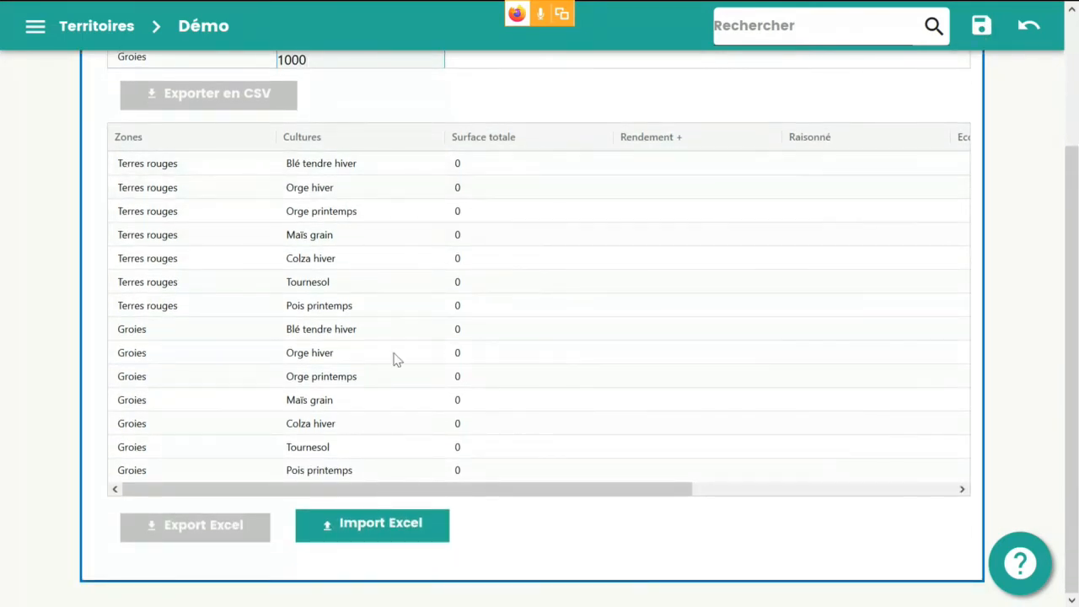
{"action": "left_click", "coordinate": [368, 525]}
{"action": "left_click", "coordinate": [205, 260]}
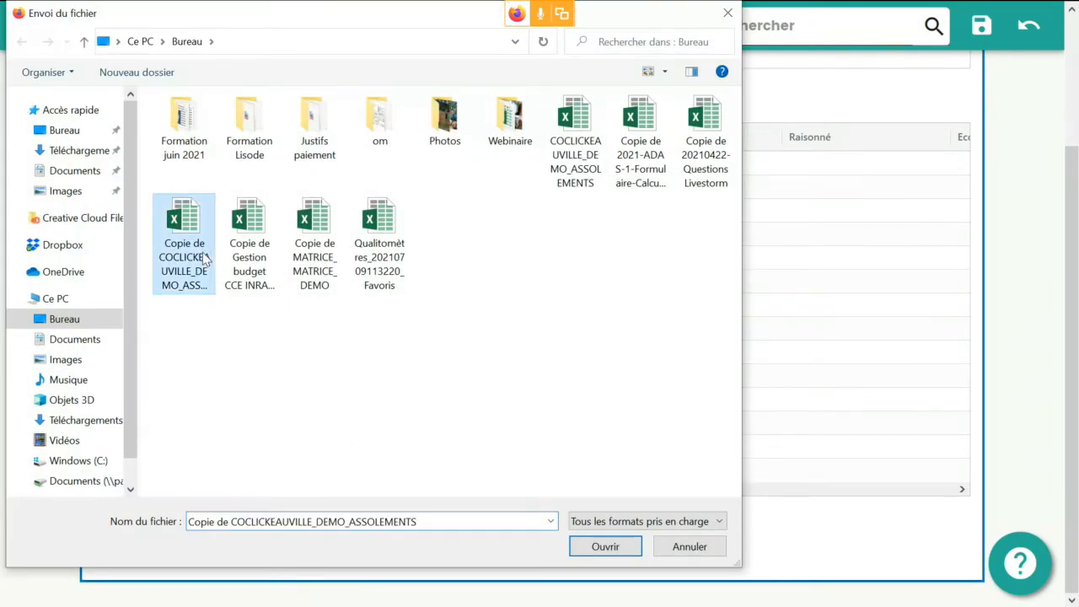
{"action": "left_click", "coordinate": [607, 546]}
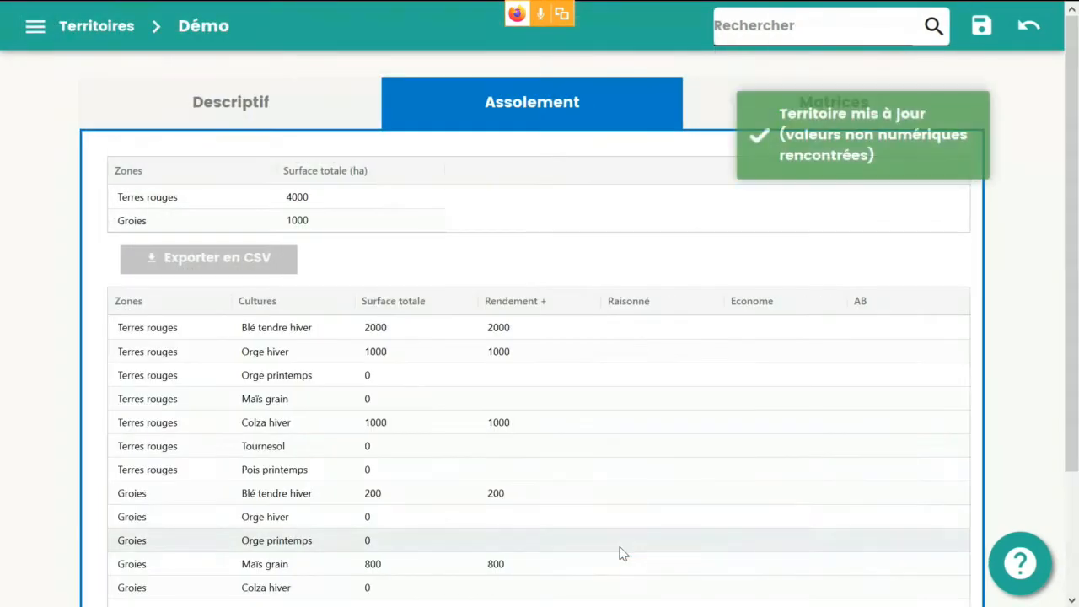
{"action": "left_click_drag", "start_coordinate": [1074, 253], "coordinate": [1076, 391]}
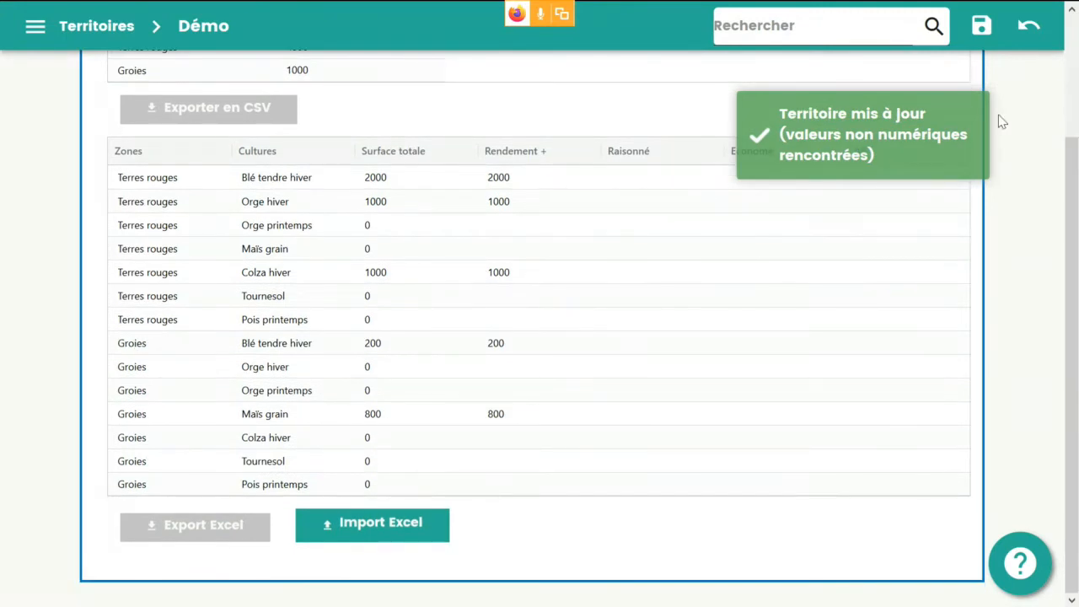
{"action": "left_click", "coordinate": [981, 27]}
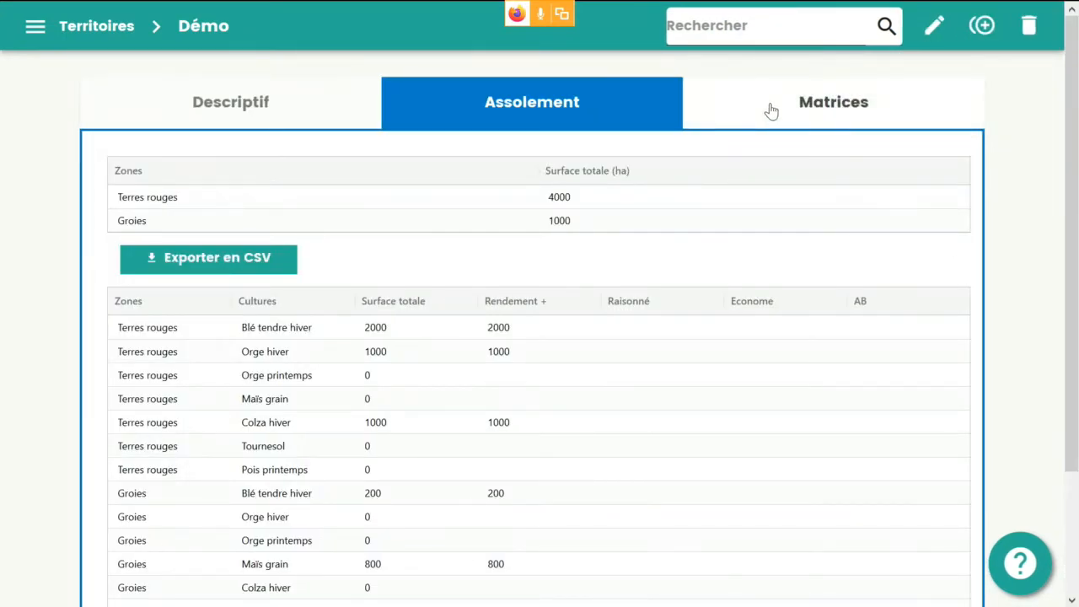
Create a favourite matrix named Matrice_démo in the Démo territory
{"action": "left_click", "coordinate": [771, 109]}
{"action": "left_click", "coordinate": [1041, 27]}
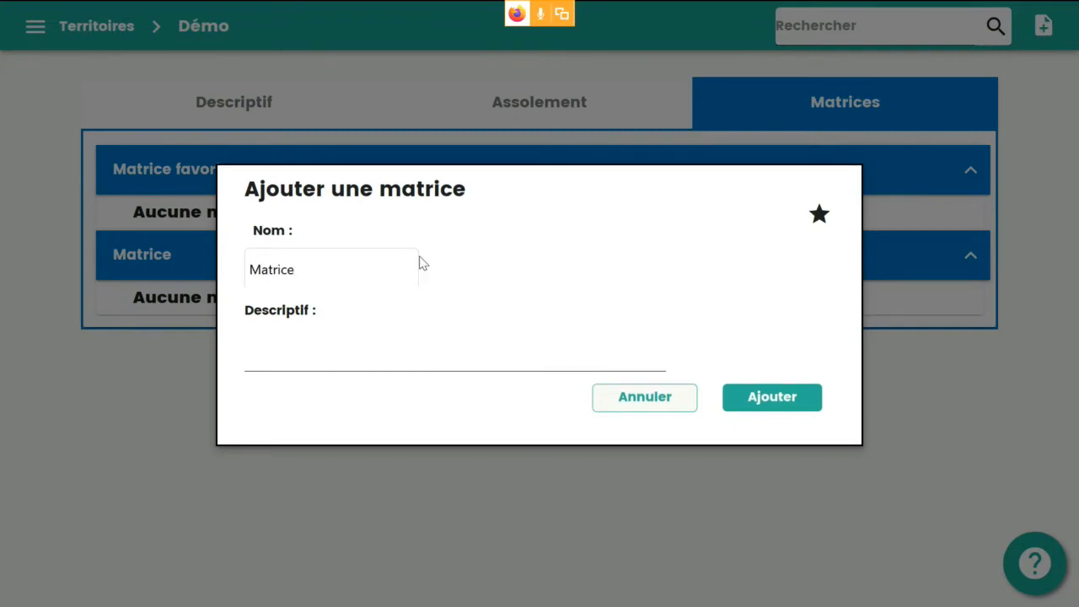
{"action": "left_click", "coordinate": [771, 397]}
Add the performance indicators Production, IFT total, IFT herbicides, Temps de travail and Marge brute to the matrix, and save it
{"action": "left_click_drag", "start_coordinate": [1060, 101], "coordinate": [1067, 247]}
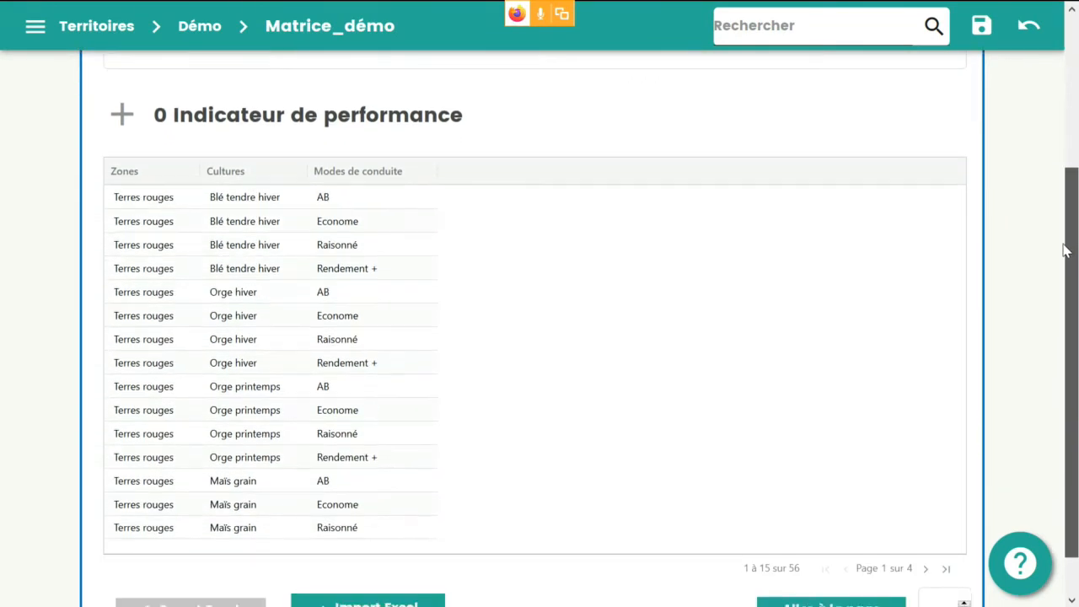
{"action": "left_click", "coordinate": [123, 118]}
{"action": "left_click", "coordinate": [101, 200]}
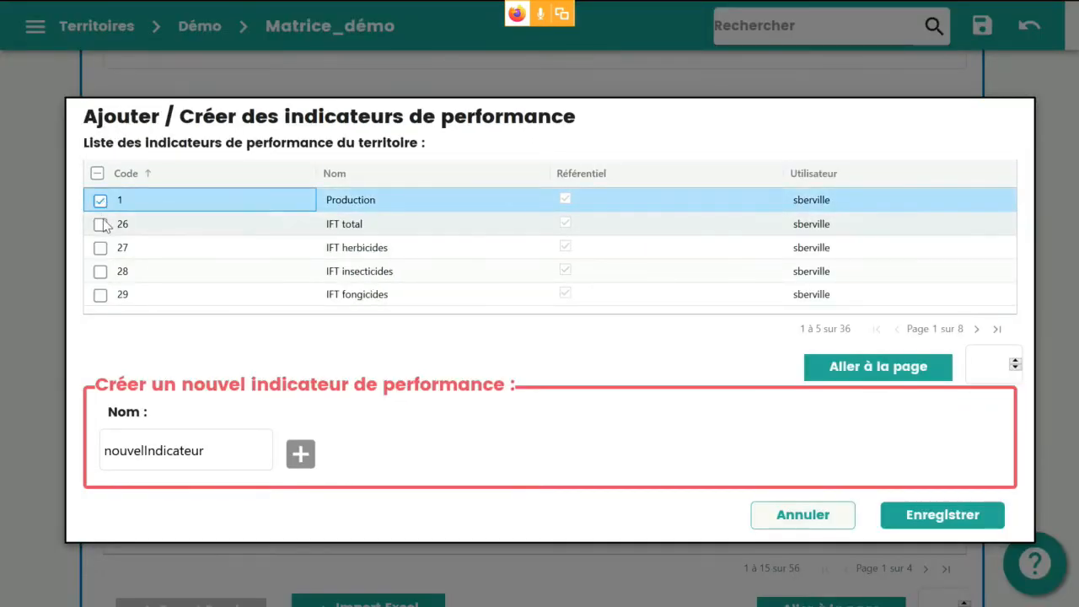
{"action": "left_click", "coordinate": [100, 224]}
{"action": "left_click", "coordinate": [101, 248]}
{"action": "left_click", "coordinate": [976, 329]}
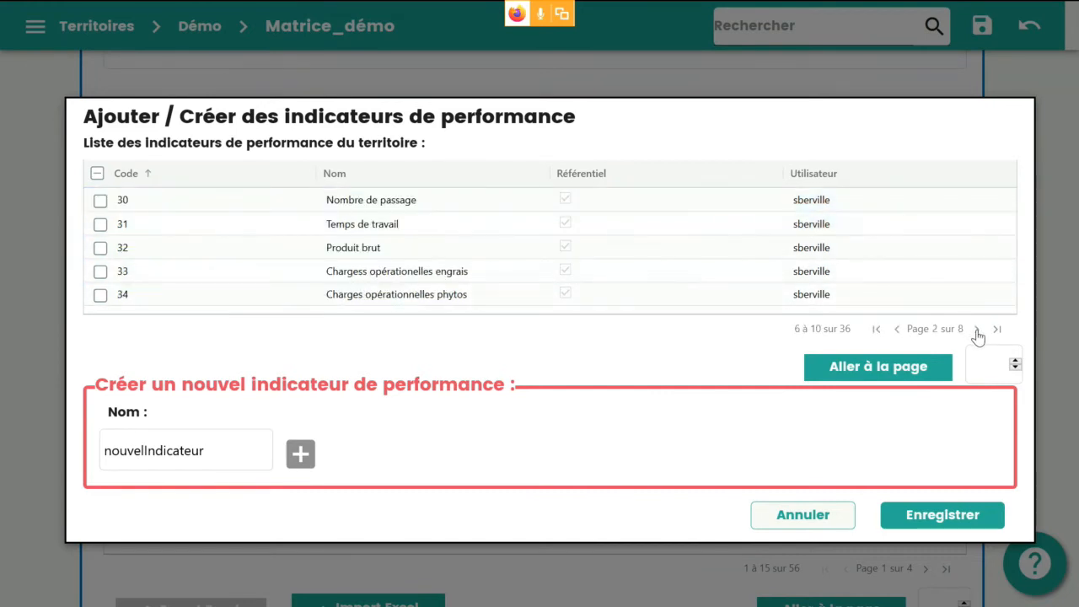
{"action": "left_click", "coordinate": [100, 224]}
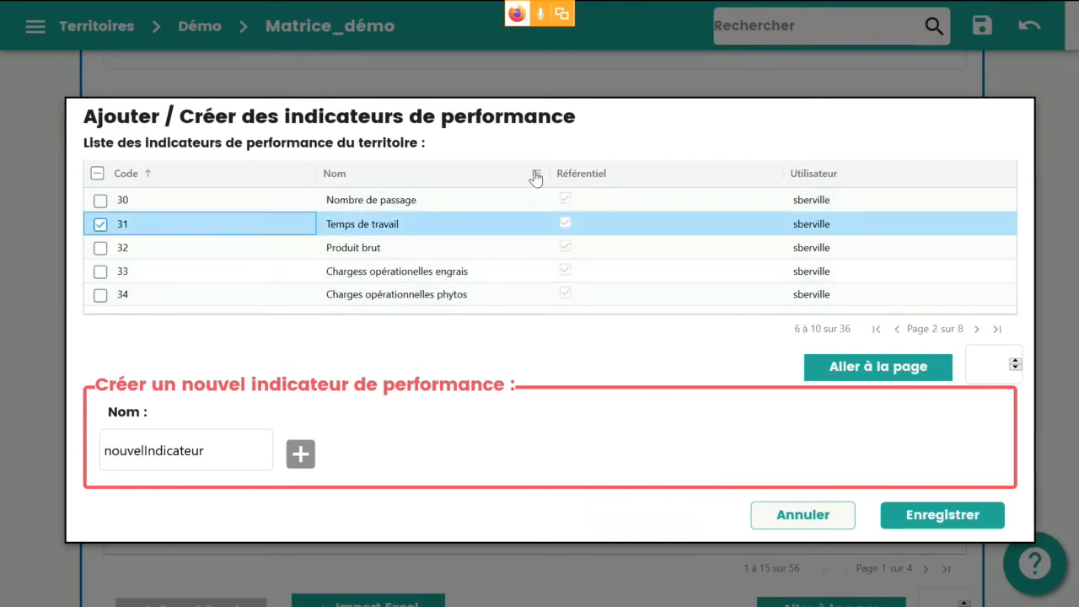
{"action": "left_click", "coordinate": [536, 175]}
{"action": "type", "text": "marge"}
{"action": "left_click", "coordinate": [177, 199]}
{"action": "left_click", "coordinate": [942, 515]}
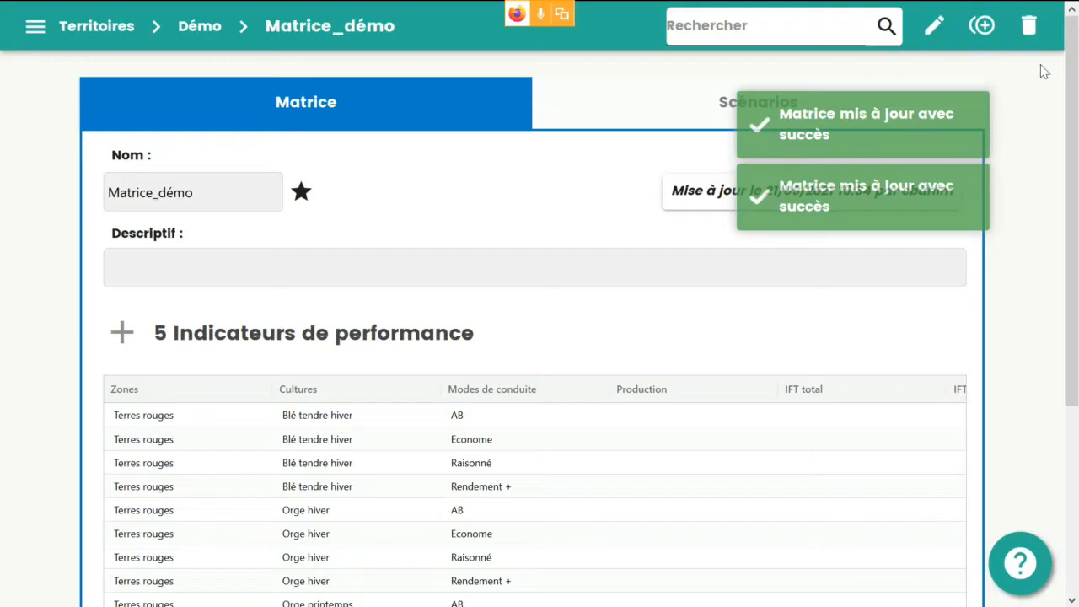
Import the indicator values from the Excel file "Copie de MATRICE_MATRICE_DEMO" into the matrix, save it and look through its rows
{"action": "left_click", "coordinate": [934, 25]}
{"action": "left_click_drag", "start_coordinate": [1072, 73], "coordinate": [1077, 261]}
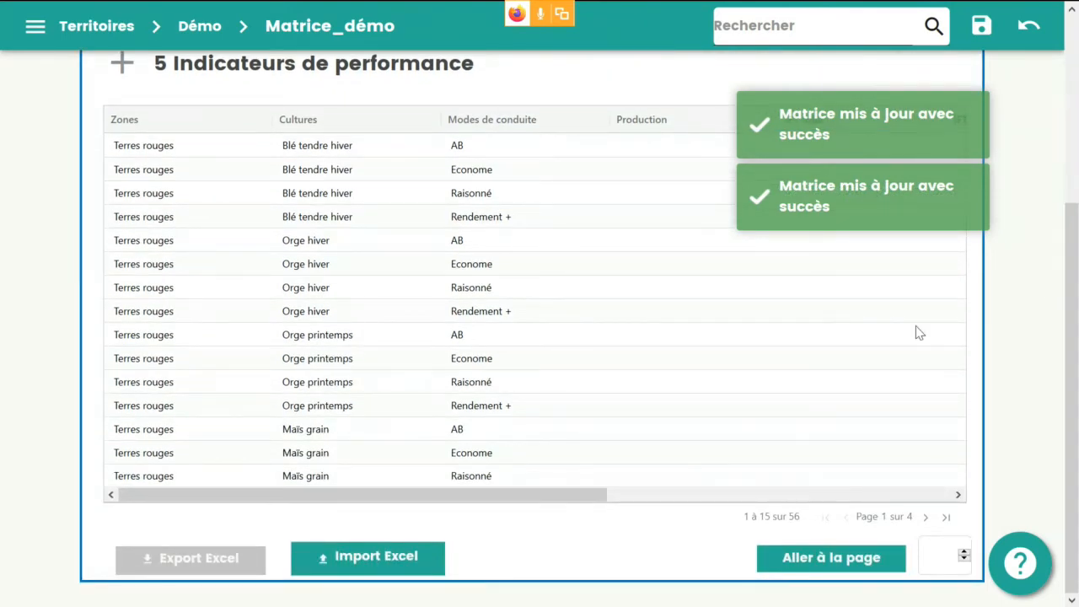
{"action": "left_click", "coordinate": [368, 556]}
{"action": "left_click", "coordinate": [301, 268]}
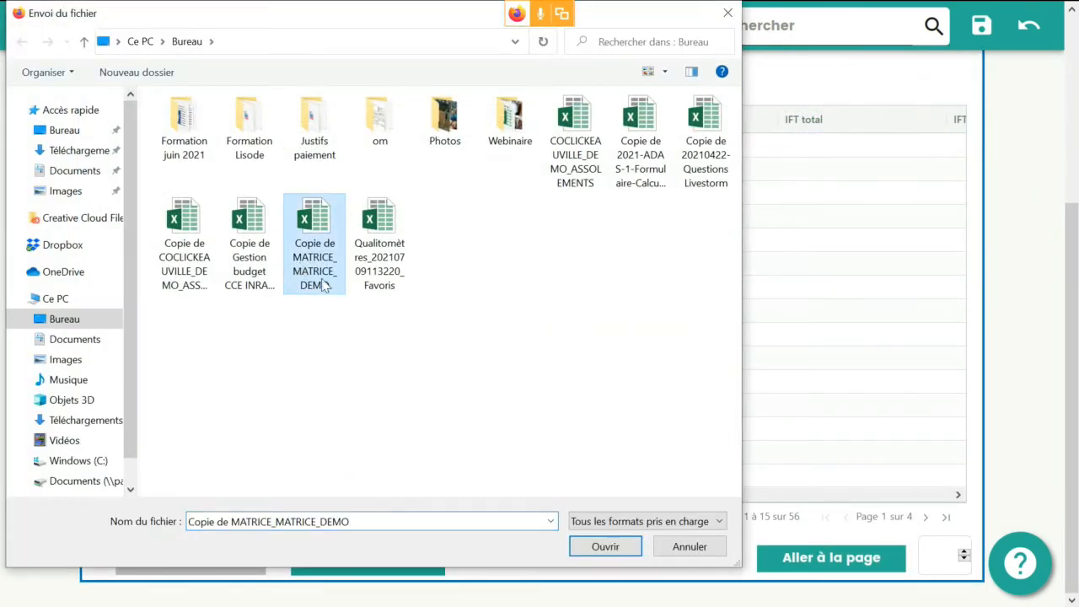
{"action": "left_click", "coordinate": [600, 549]}
{"action": "left_click_drag", "start_coordinate": [1072, 228], "coordinate": [1077, 346]}
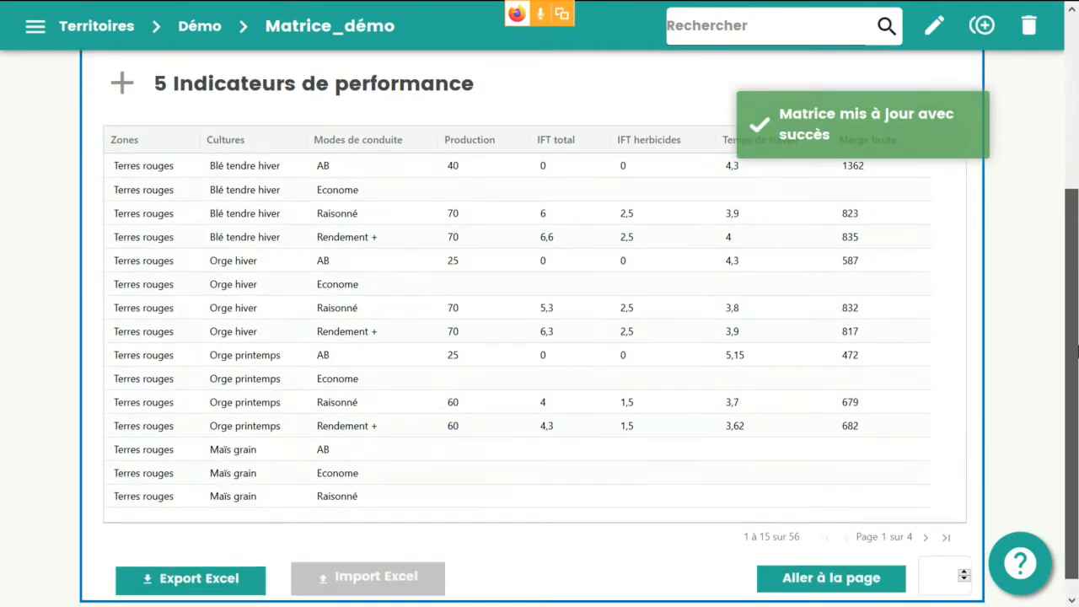
{"action": "left_click", "coordinate": [926, 537]}
{"action": "left_click", "coordinate": [926, 538]}
Create a scenario named Max_5%_AB for the matrix
{"action": "left_click_drag", "start_coordinate": [1072, 460], "coordinate": [1076, 300]}
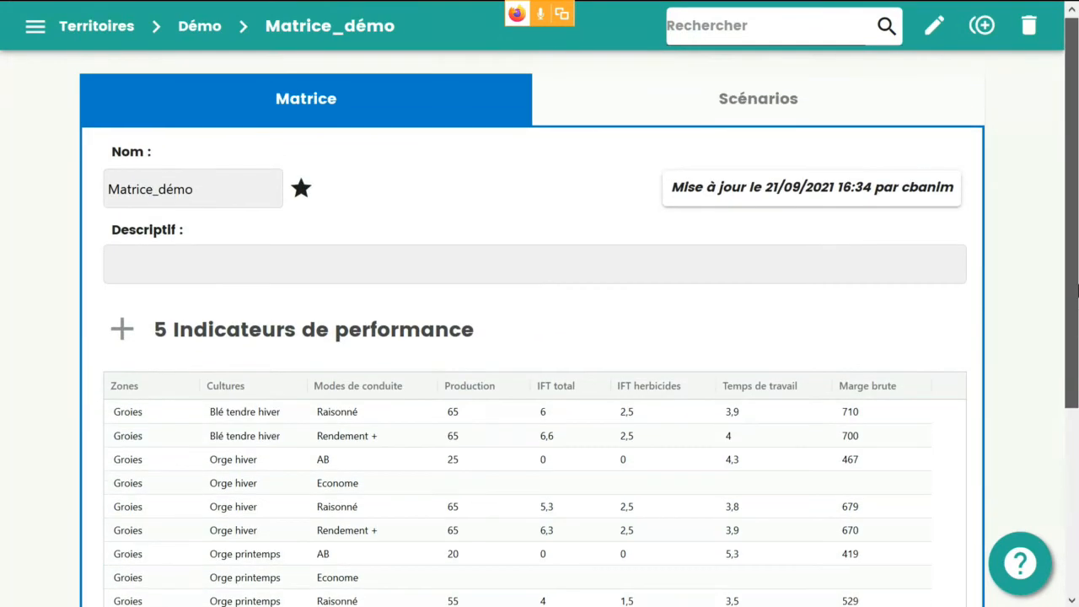
{"action": "left_click", "coordinate": [777, 112]}
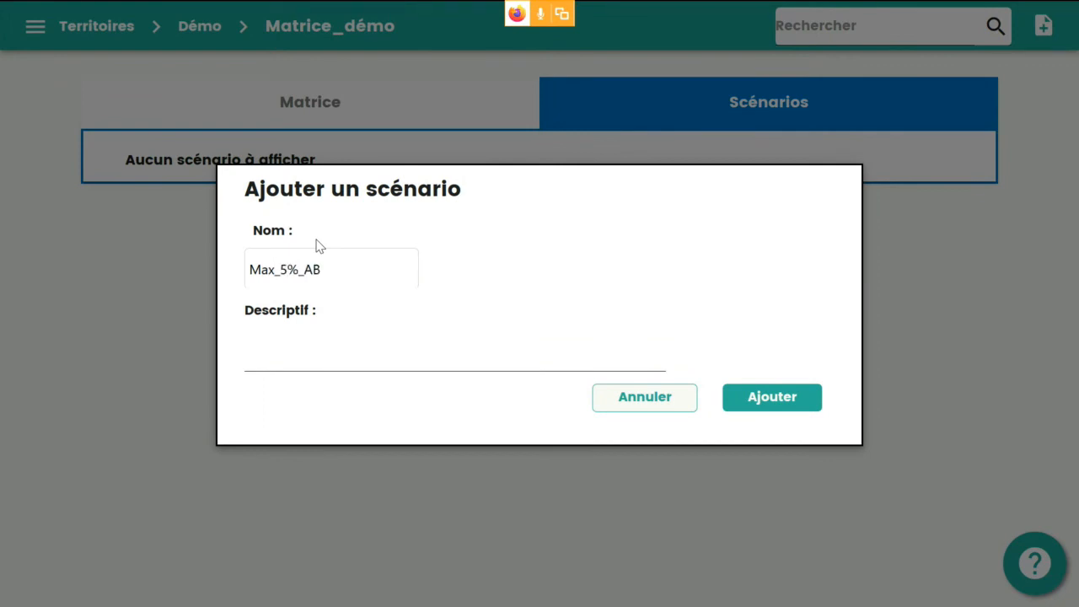
{"action": "left_click", "coordinate": [744, 403]}
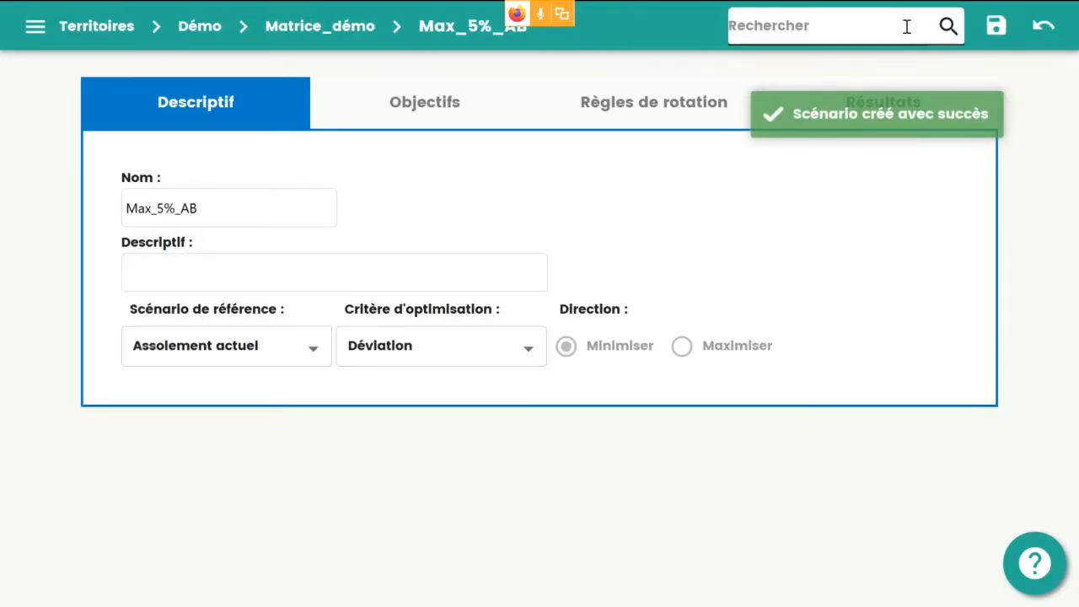
Set the scenario's optimisation criterion to IFT total with the direction Minimiser, and save the scenario
{"action": "left_click", "coordinate": [371, 363]}
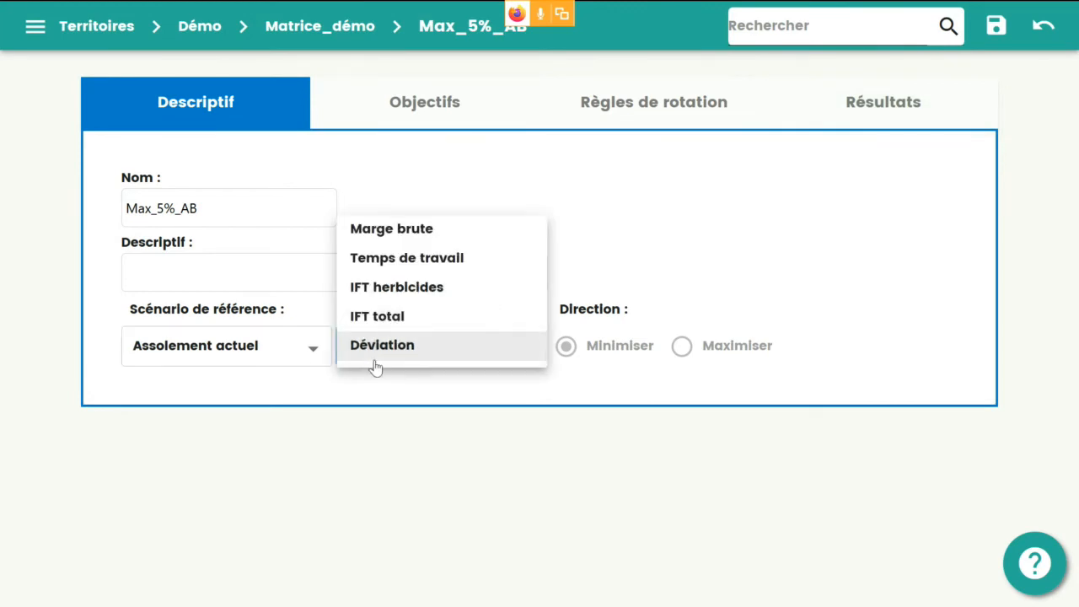
{"action": "left_click", "coordinate": [375, 317]}
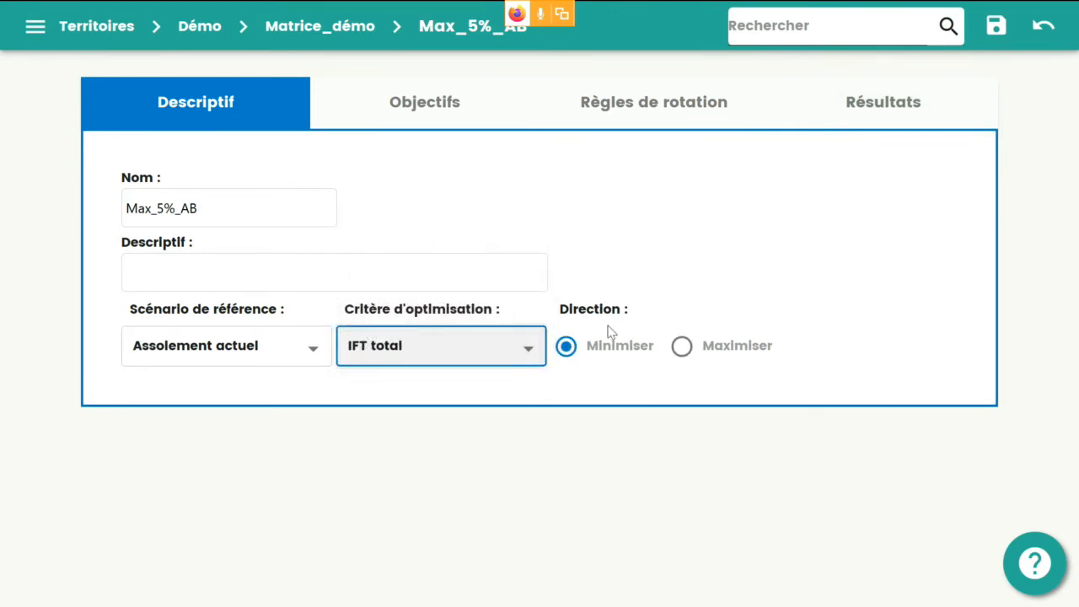
{"action": "left_click", "coordinate": [684, 351]}
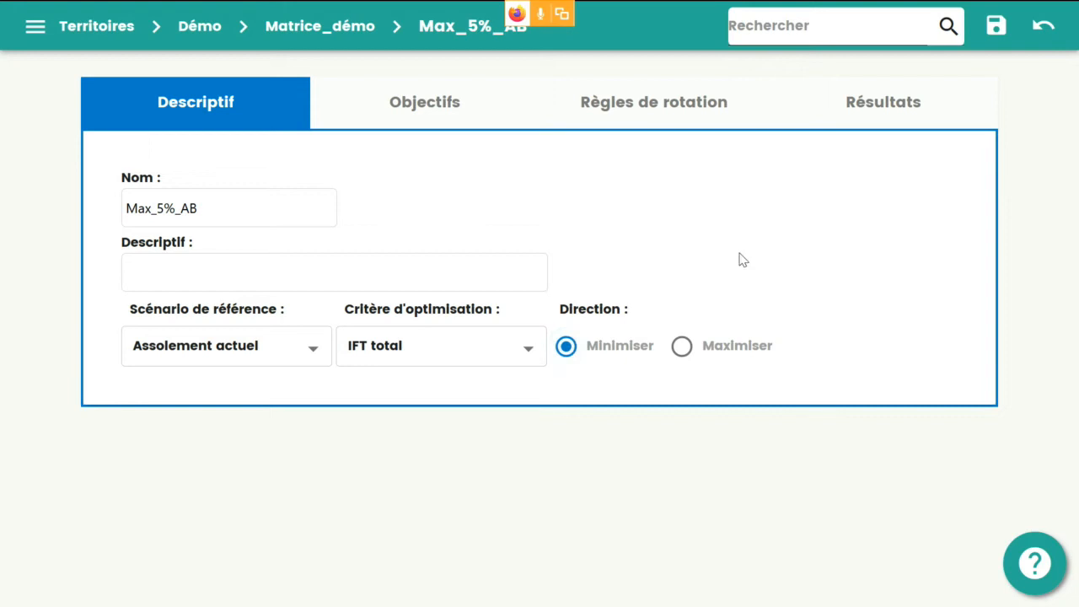
{"action": "left_click", "coordinate": [995, 31]}
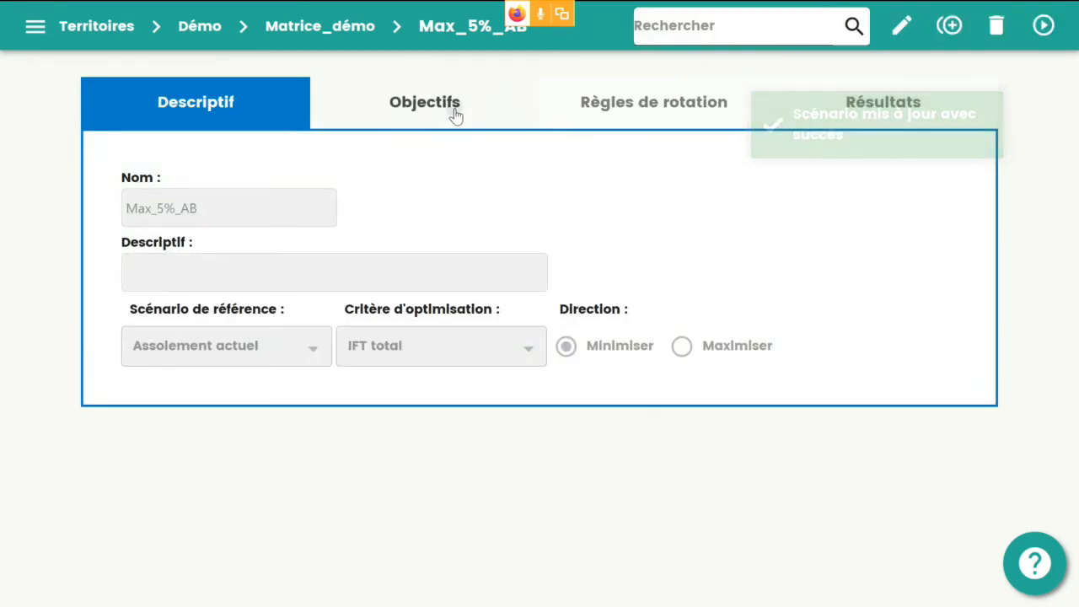
Edit the scenario's objectives, enabling the surface objective with the description "Pas plus de 5% d'agriculture biologique sur le territoire"
{"action": "left_click", "coordinate": [455, 110]}
{"action": "left_click", "coordinate": [889, 26]}
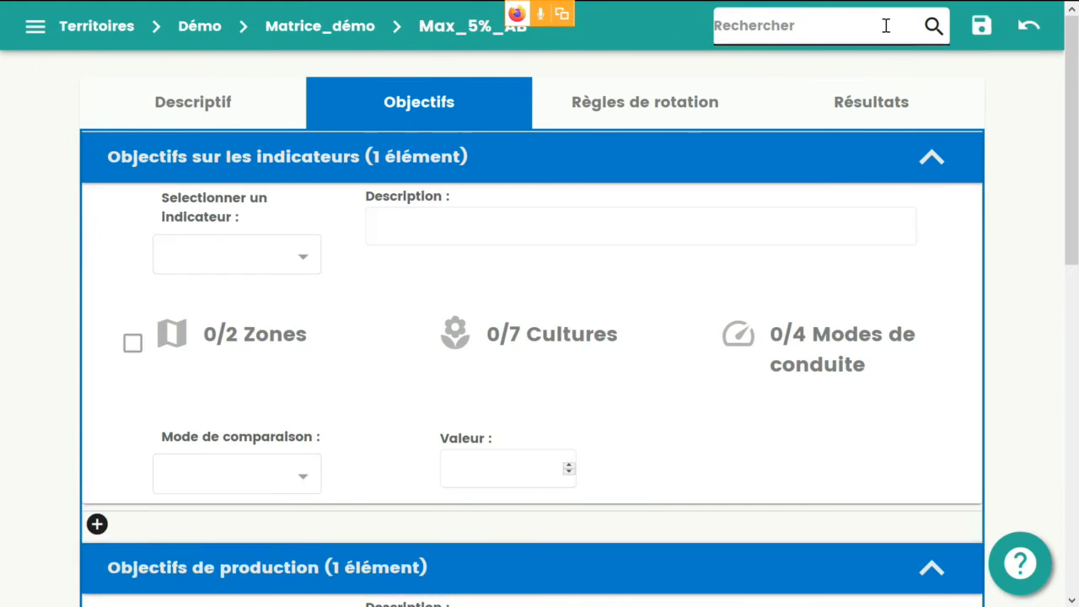
{"action": "left_click", "coordinate": [271, 257]}
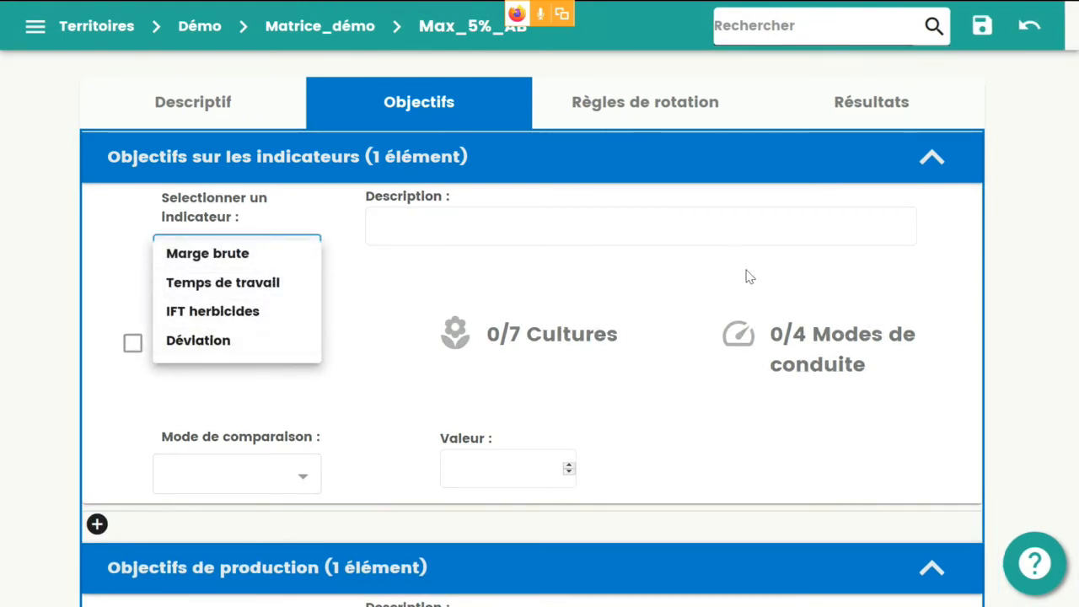
{"action": "left_click_drag", "start_coordinate": [1064, 101], "coordinate": [1071, 441]}
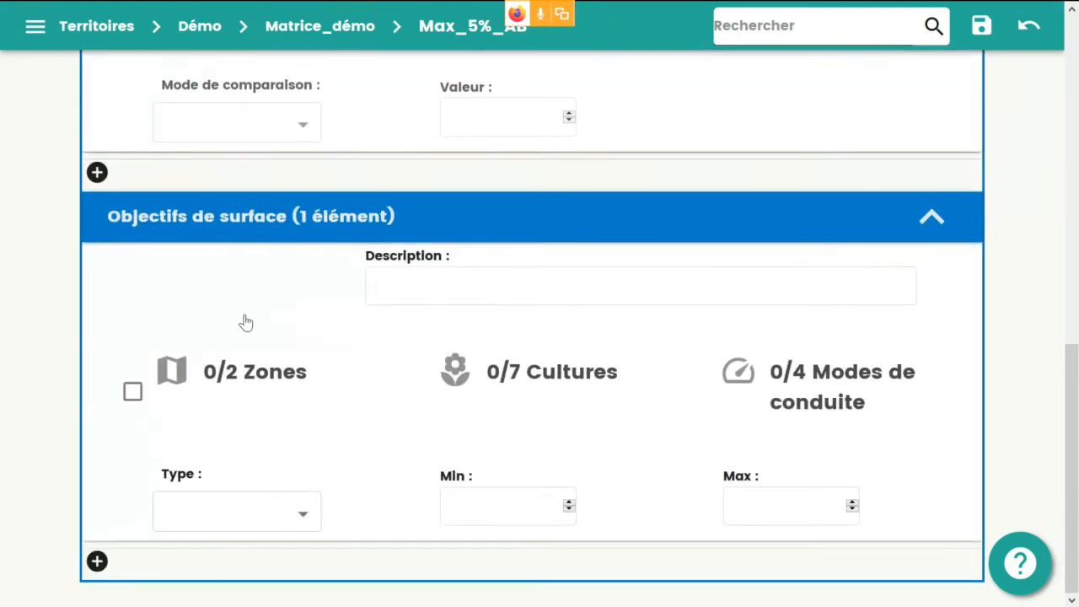
{"action": "left_click", "coordinate": [133, 392]}
{"action": "left_click", "coordinate": [452, 285]}
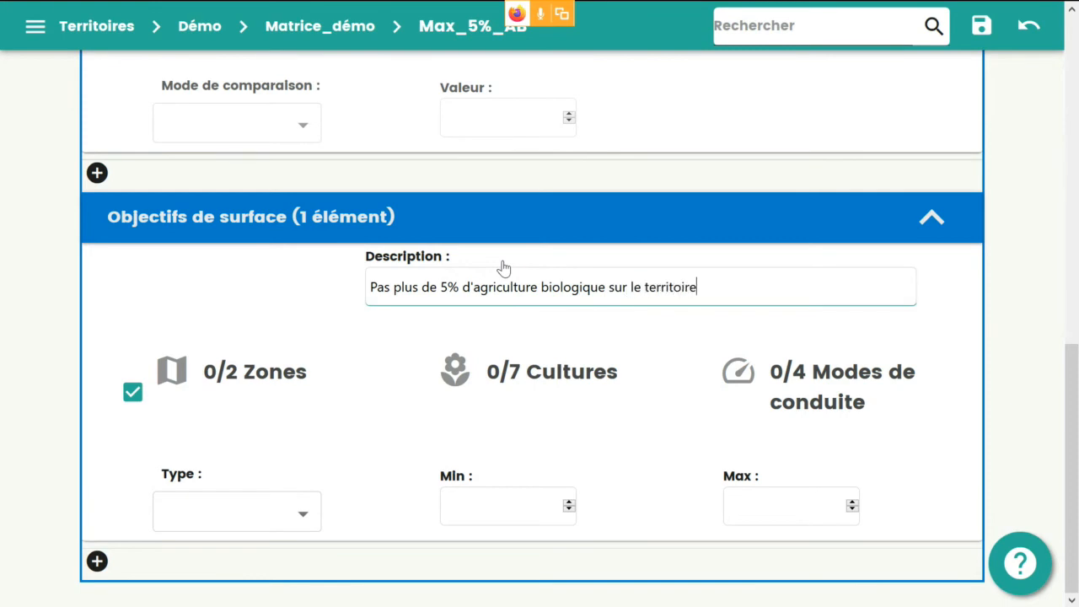
Apply the surface objective to all zones, all crops and only the AB management mode
{"action": "left_click", "coordinate": [171, 376]}
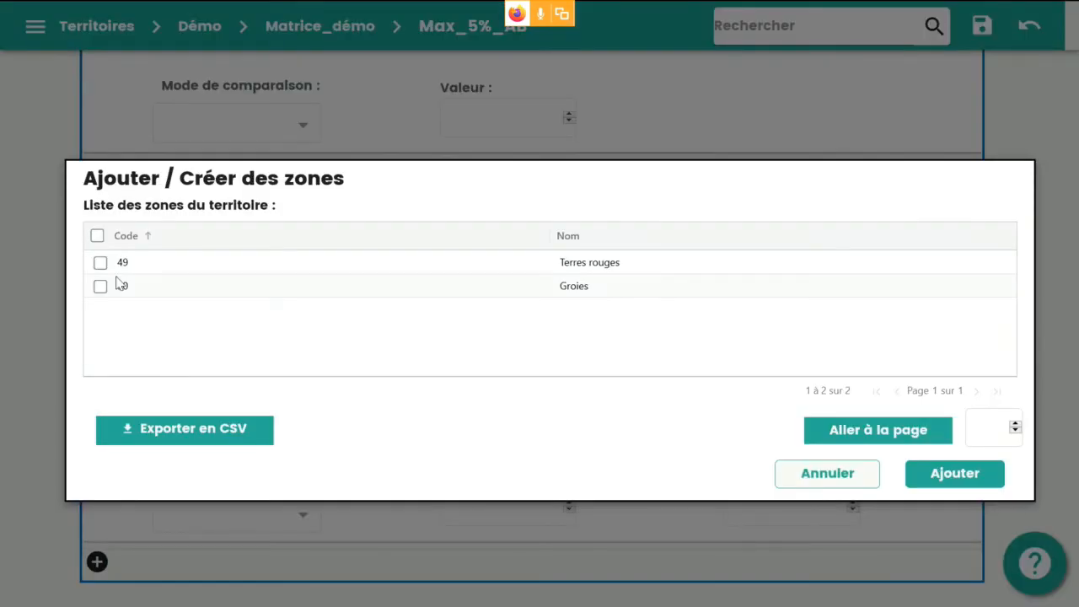
{"action": "left_click", "coordinate": [98, 237]}
{"action": "left_click", "coordinate": [952, 484]}
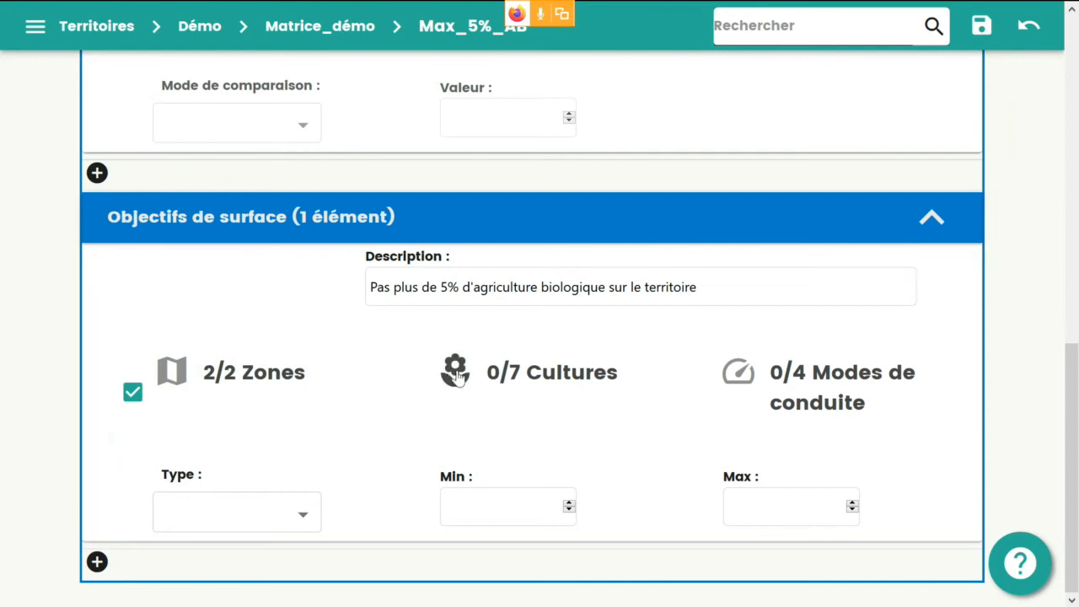
{"action": "left_click", "coordinate": [455, 371]}
{"action": "left_click", "coordinate": [97, 236]}
{"action": "left_click", "coordinate": [938, 487]}
{"action": "left_click", "coordinate": [751, 383]}
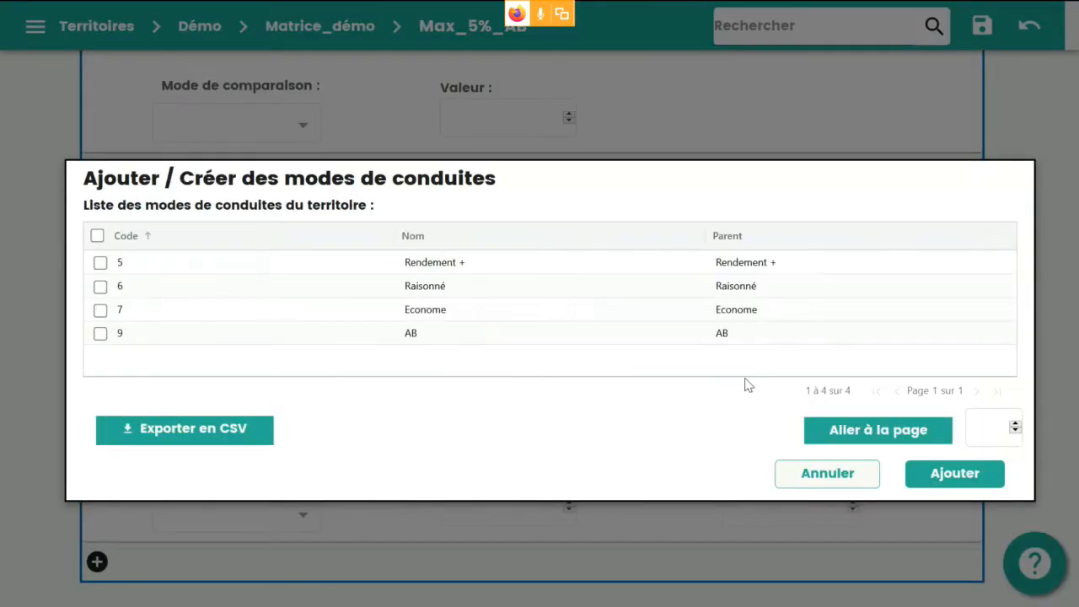
{"action": "left_click", "coordinate": [100, 335]}
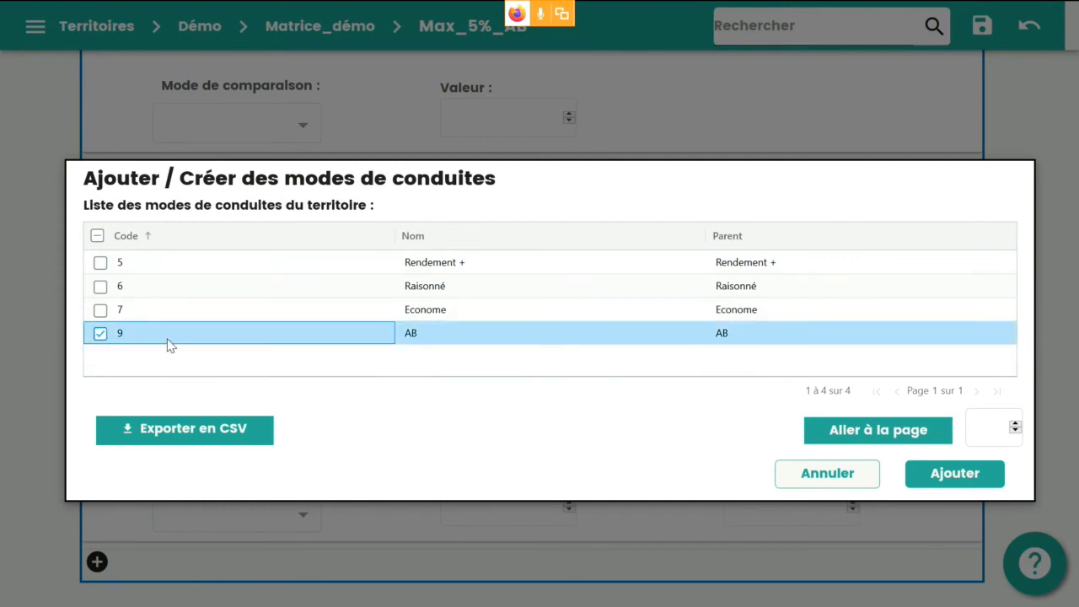
{"action": "left_click", "coordinate": [935, 475]}
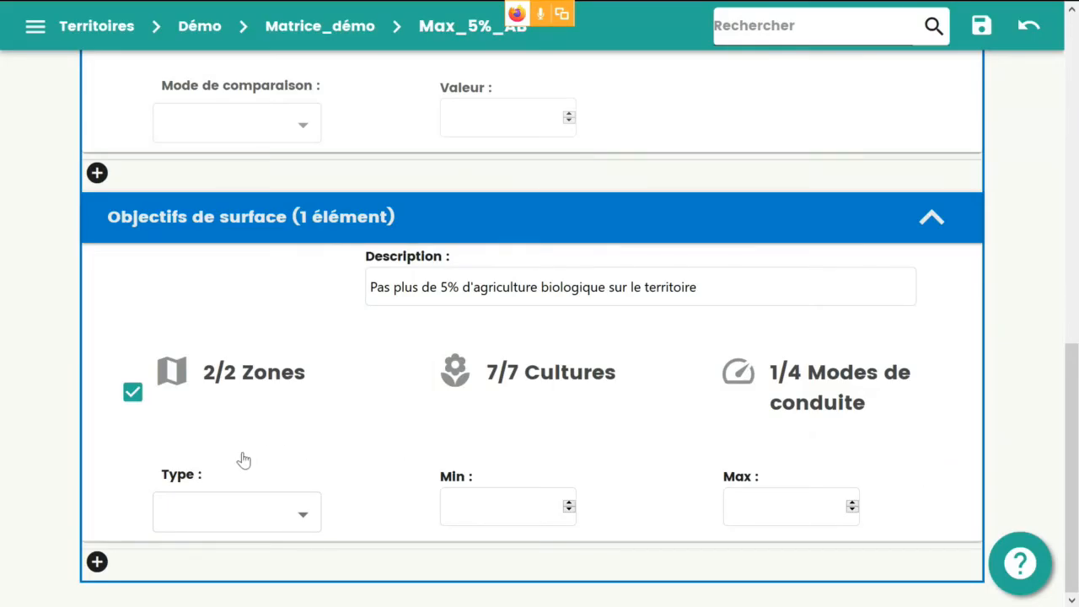
Set the surface objective's type to Valeur (ha) with a minimum of 0 and a maximum of 250, and save the scenario
{"action": "left_click", "coordinate": [196, 512]}
{"action": "left_click", "coordinate": [189, 511]}
{"action": "left_click", "coordinate": [474, 506]}
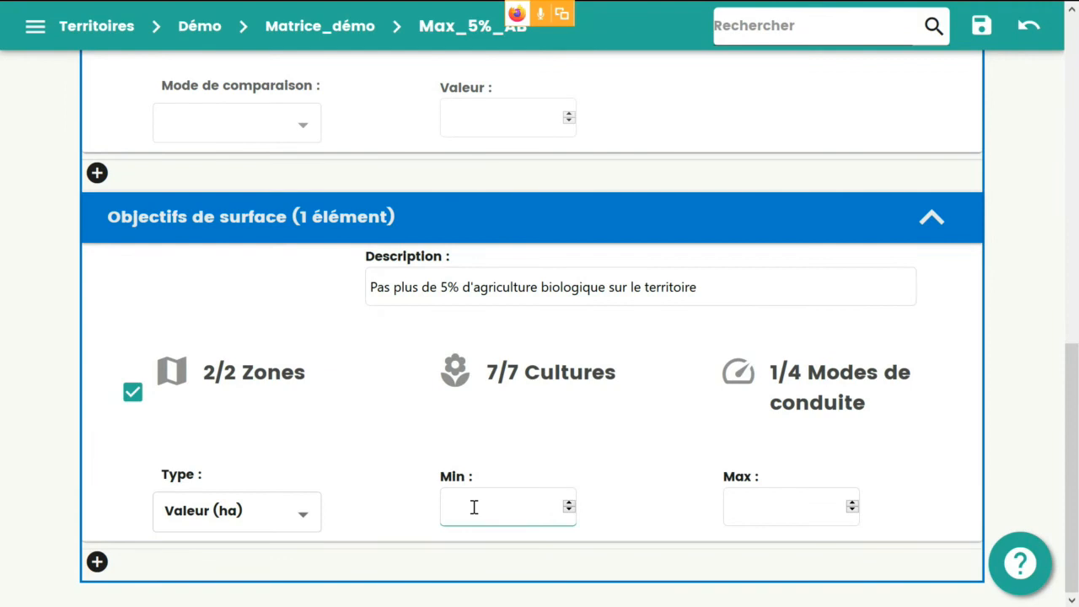
{"action": "type", "text": "0"}
{"action": "left_click", "coordinate": [766, 495]}
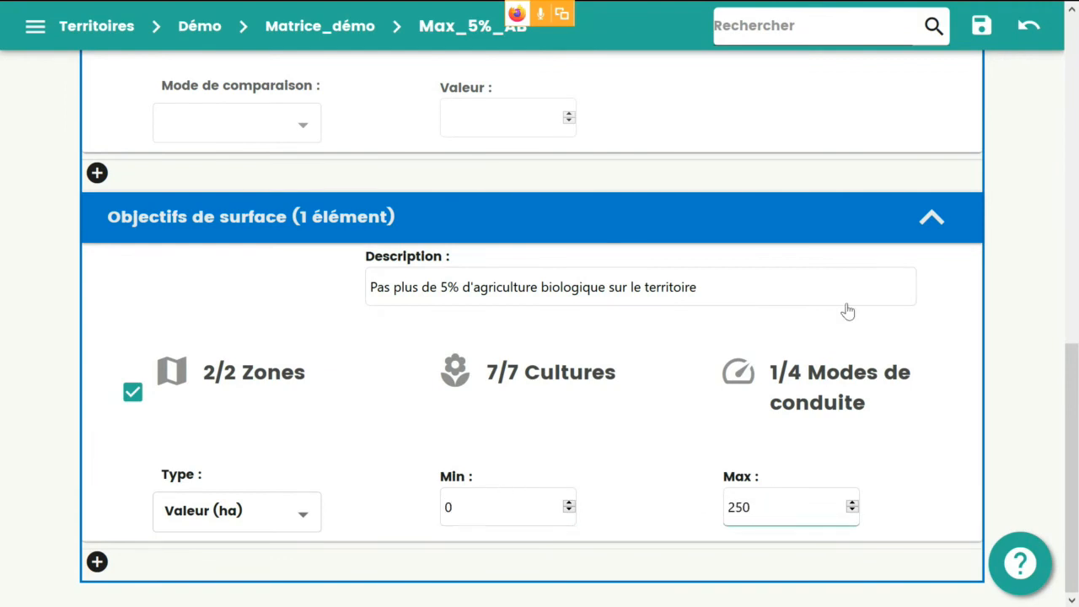
{"action": "type", "text": "250"}
{"action": "left_click", "coordinate": [981, 26]}
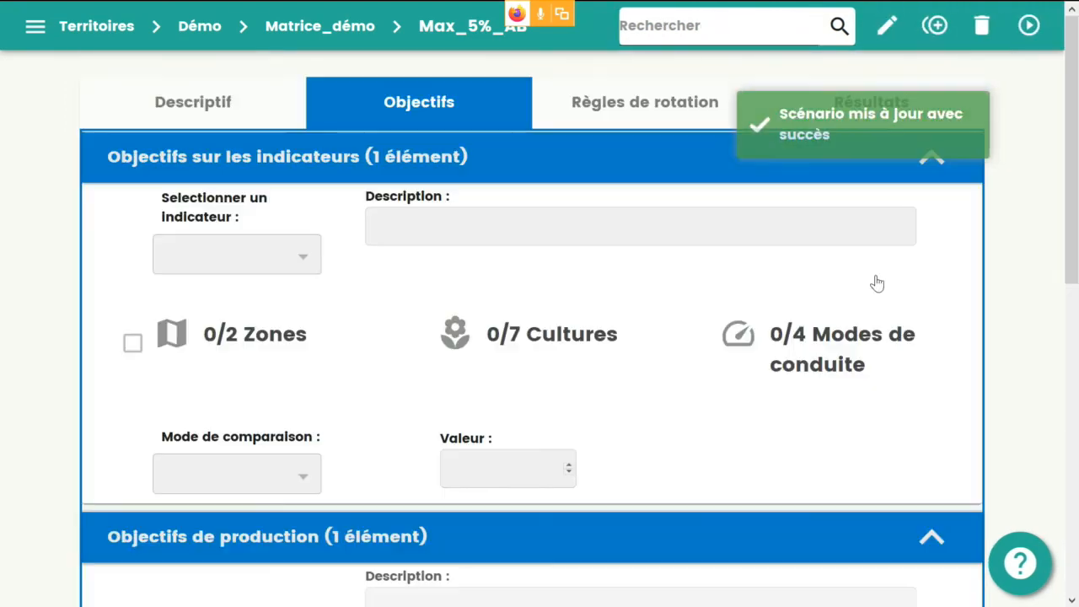
Review the scenario's rotation rules and run the scenario
{"action": "left_click", "coordinate": [717, 125]}
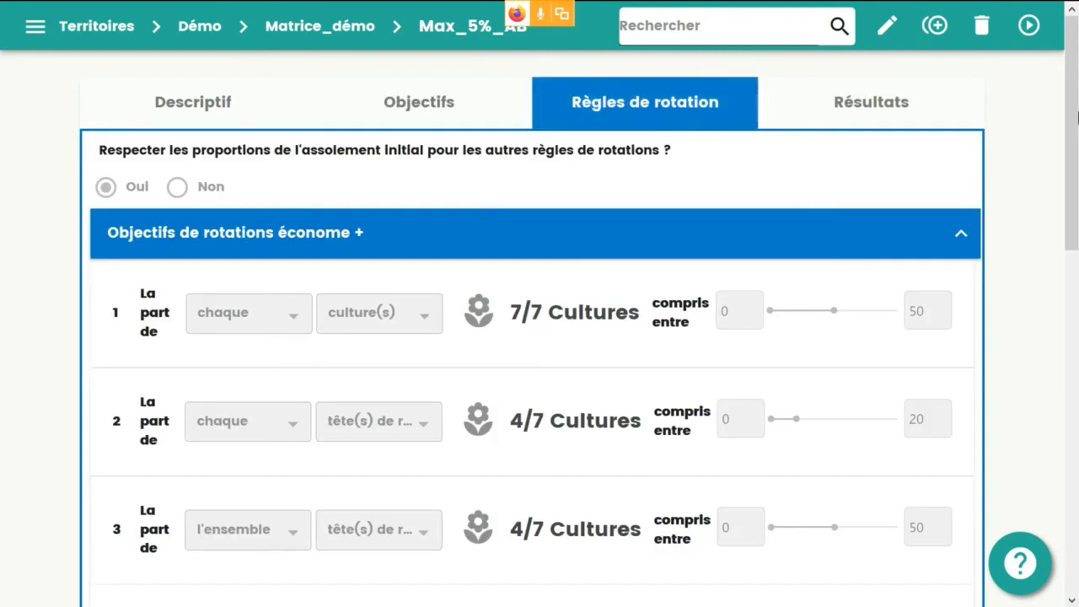
{"action": "mouse_move", "coordinate": [1075, 98]}
{"action": "left_mouse_down"}
{"action": "mouse_move", "coordinate": [1076, 237]}
{"action": "mouse_move", "coordinate": [1076, 78]}
{"action": "left_mouse_up"}
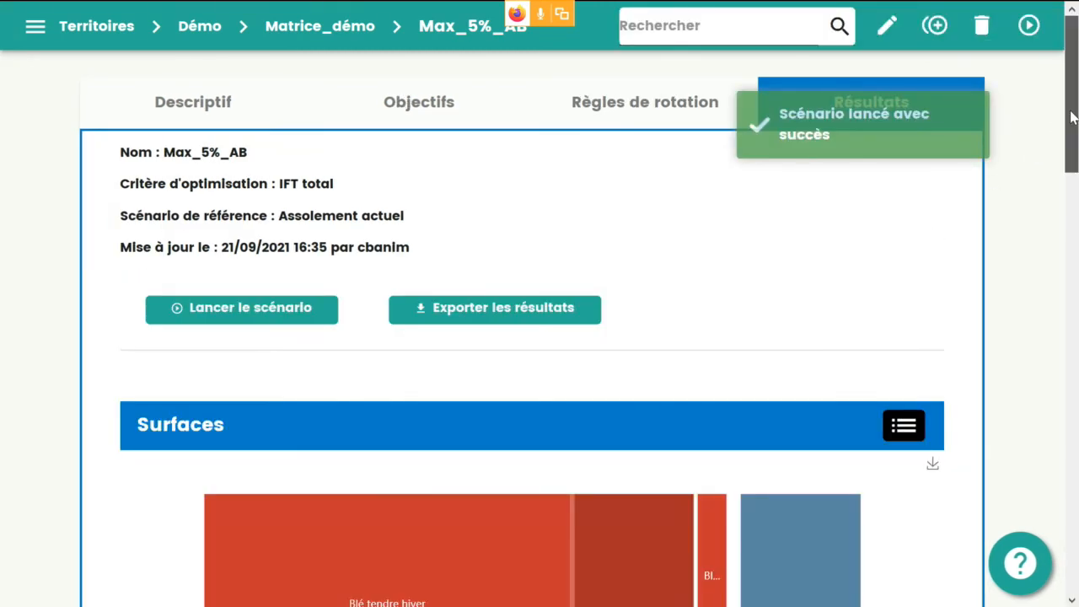
Inspect the Surfaces results chart, and show it as a table sorted by optimised area in descending order
{"action": "left_click_drag", "start_coordinate": [1071, 118], "coordinate": [1050, 205]}
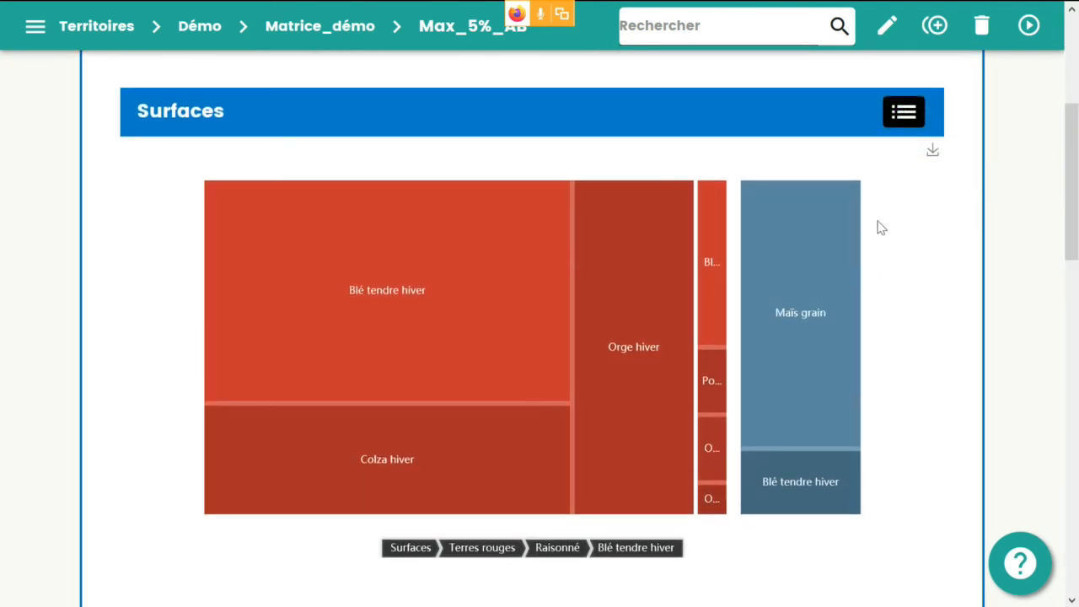
{"action": "mouse_move", "coordinate": [835, 241]}
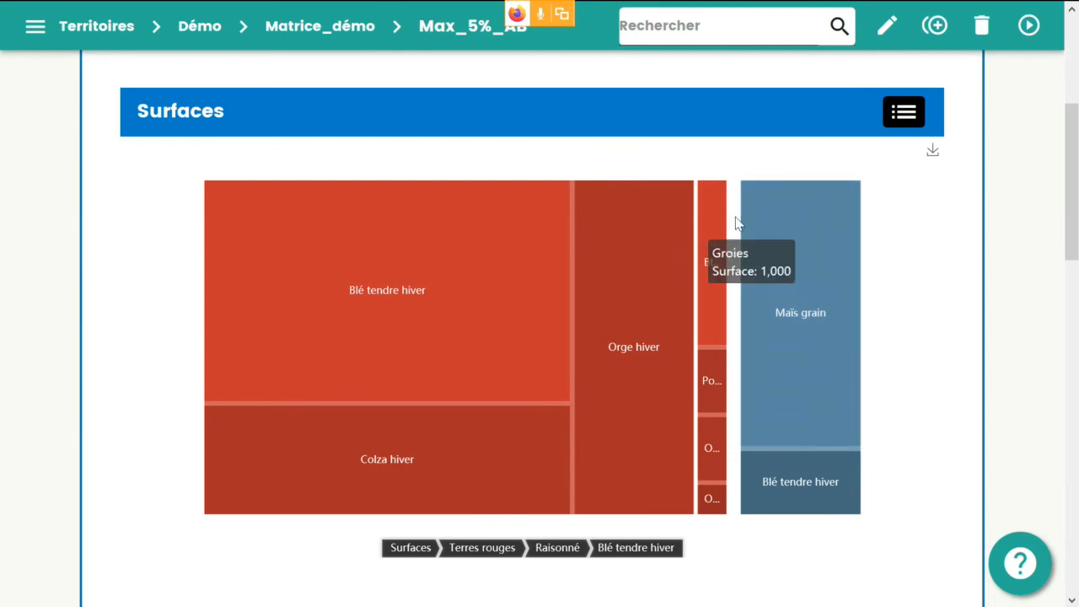
{"action": "mouse_move", "coordinate": [713, 221]}
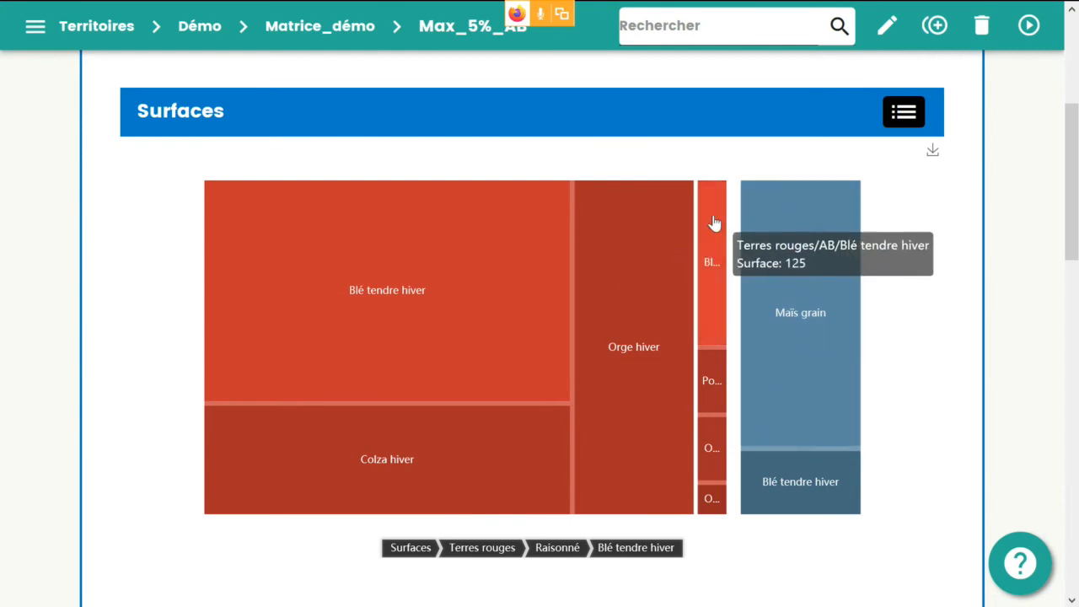
{"action": "left_click", "coordinate": [903, 113]}
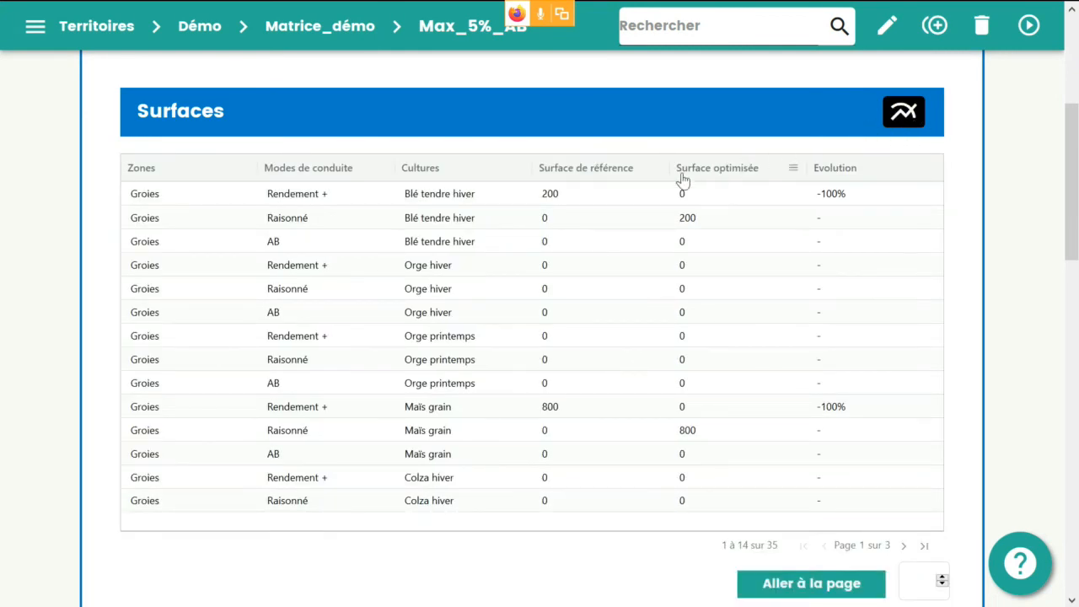
{"action": "left_click", "coordinate": [693, 169]}
{"action": "left_click", "coordinate": [693, 169]}
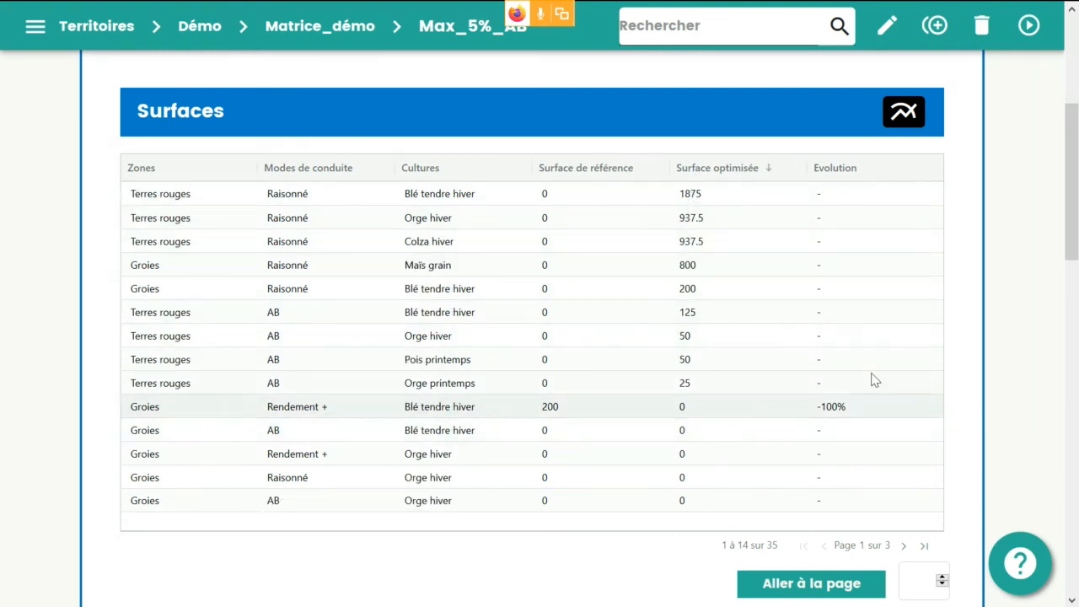
Inspect the indicator changes by zone in the chart, and show them as a table sorted by Evolution in ascending order
{"action": "left_click_drag", "start_coordinate": [1066, 217], "coordinate": [1072, 366]}
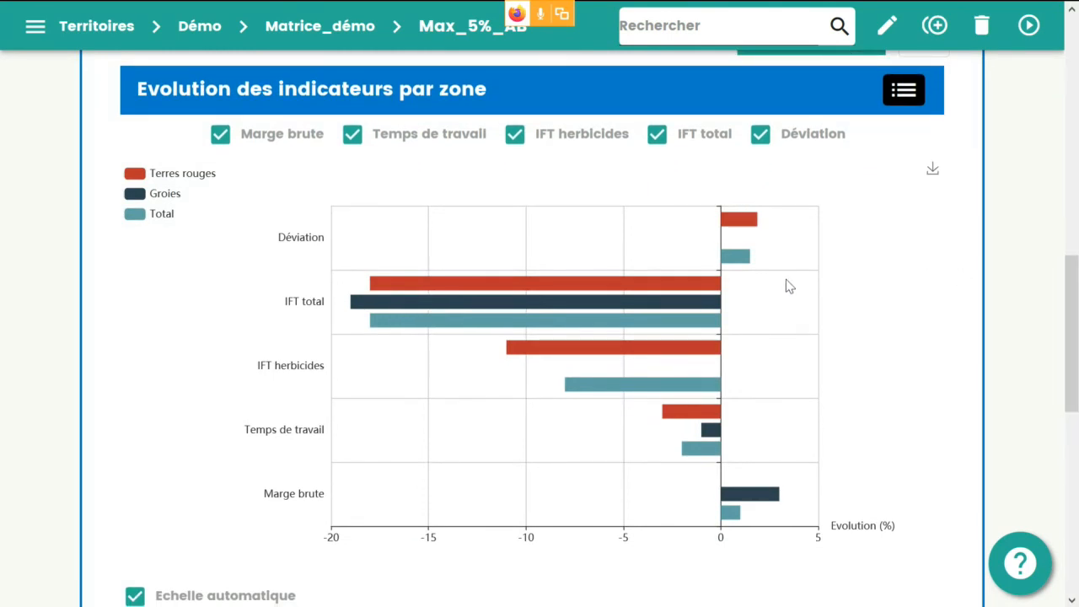
{"action": "mouse_move", "coordinate": [744, 230]}
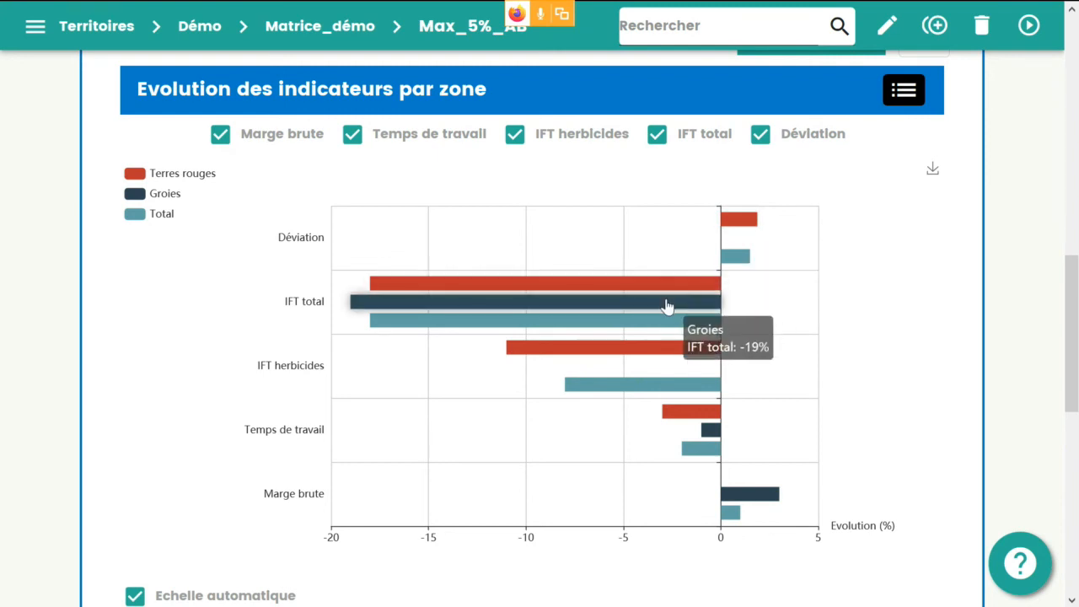
{"action": "left_click", "coordinate": [904, 90]}
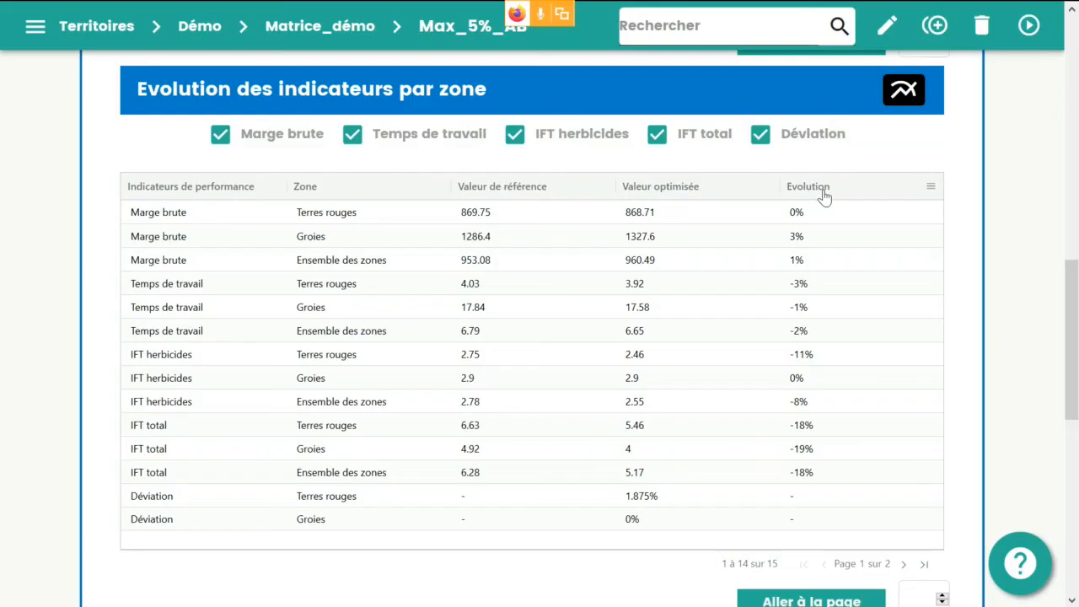
{"action": "left_click", "coordinate": [809, 187]}
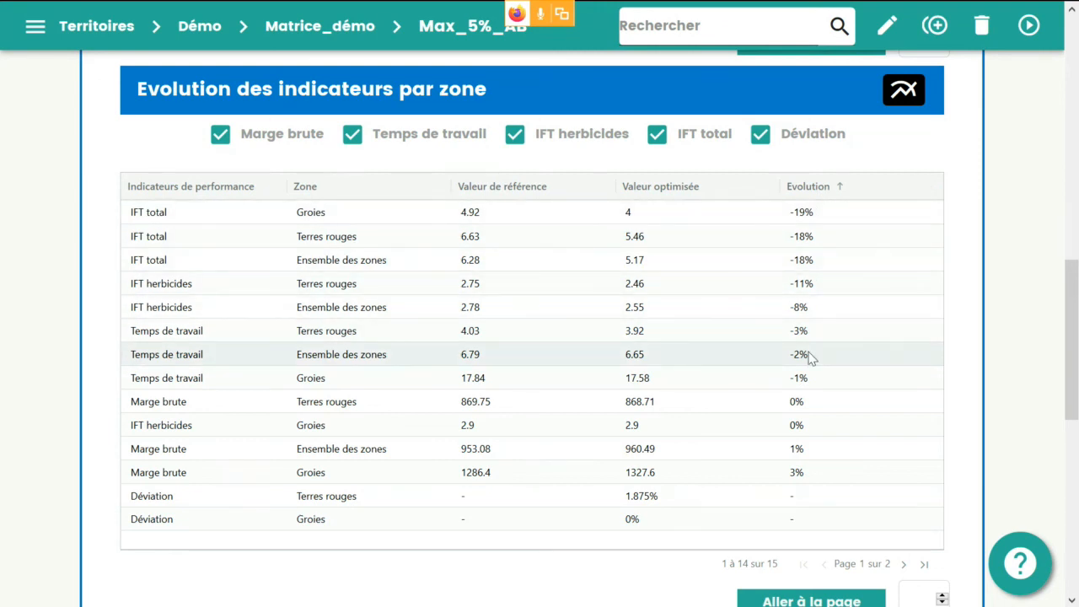
Export the results of the Max_5%_AB scenario
{"action": "left_click_drag", "start_coordinate": [1074, 308], "coordinate": [1076, 34]}
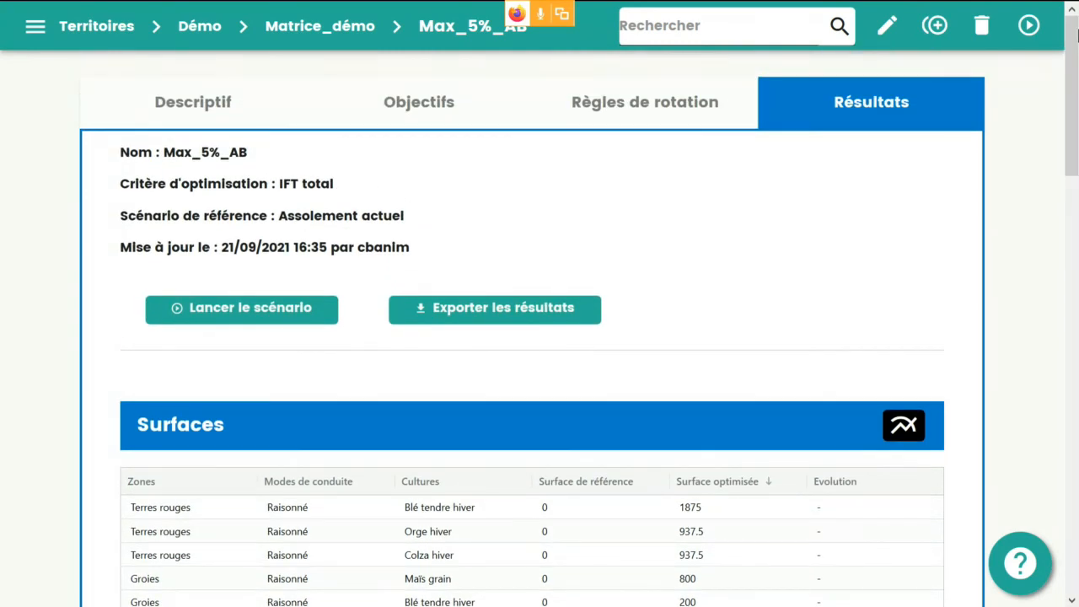
{"action": "left_click", "coordinate": [588, 316]}
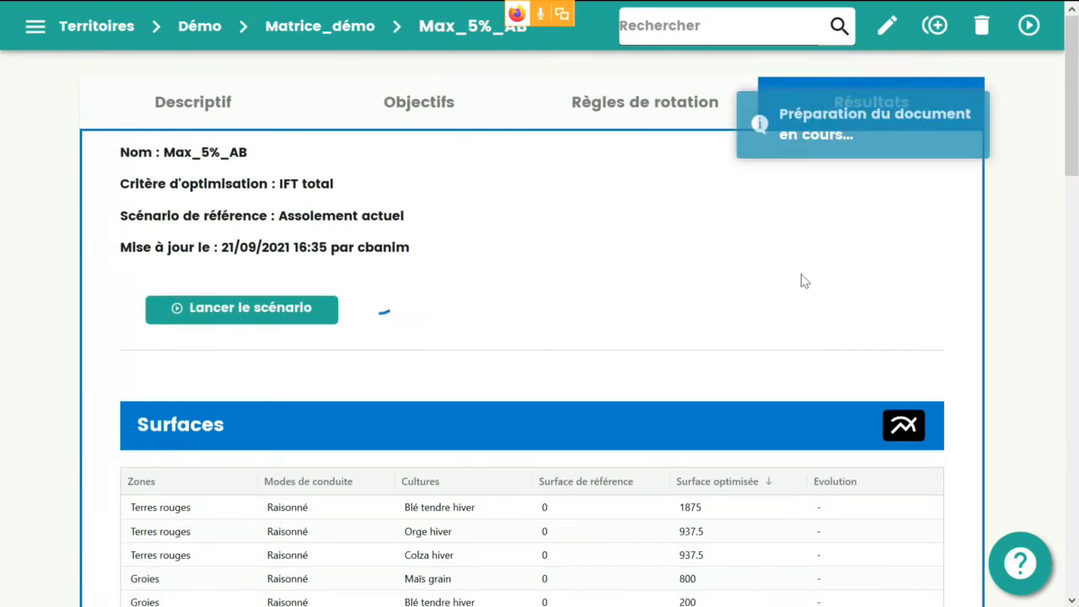